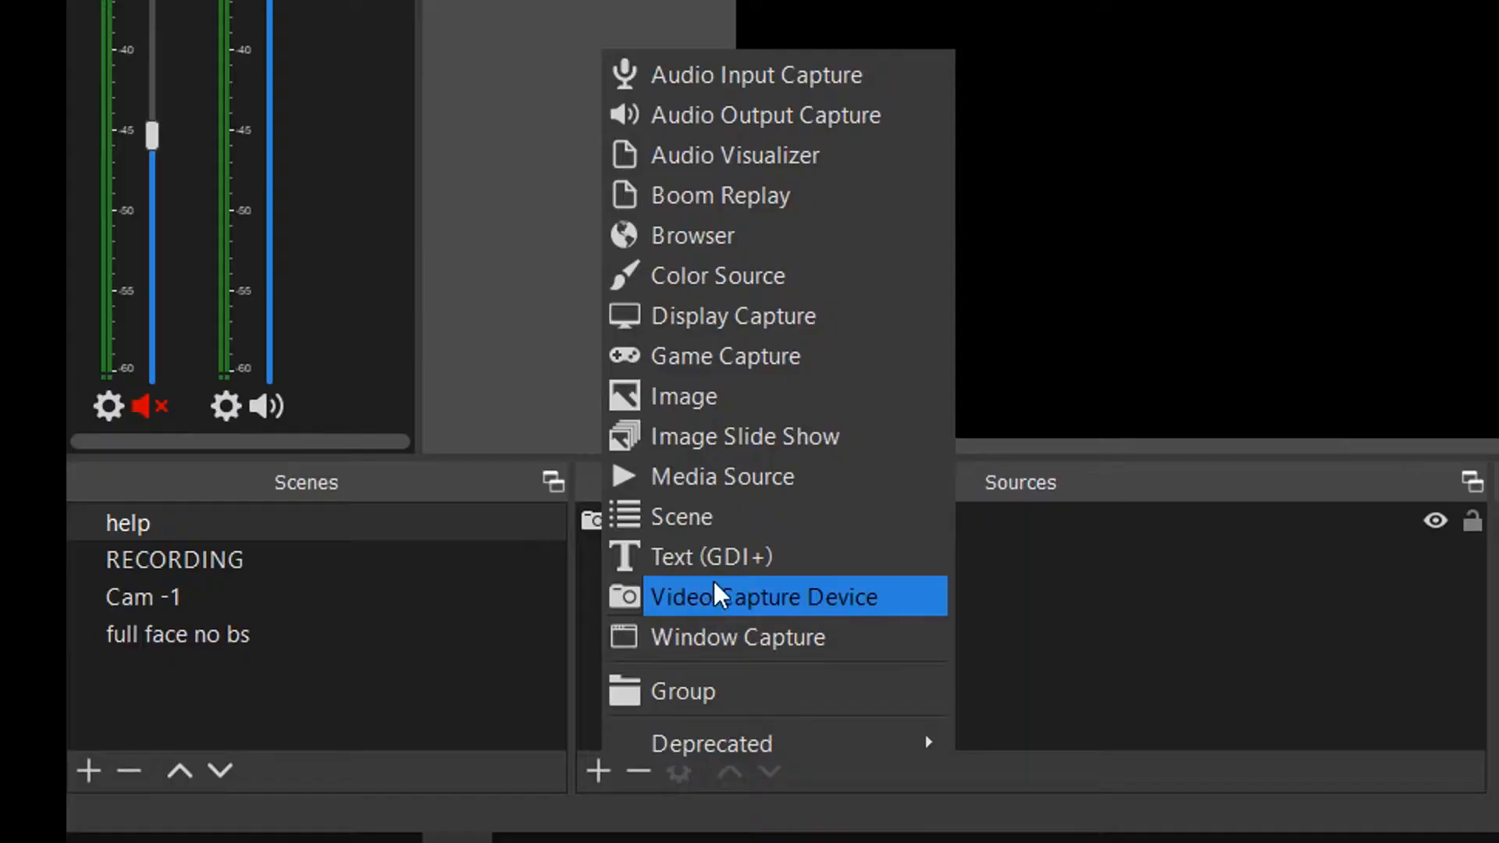
Add a Text (GDI+) source named "youtube" to the help scene with the text "Hello How are you"
left_click(334, 681)
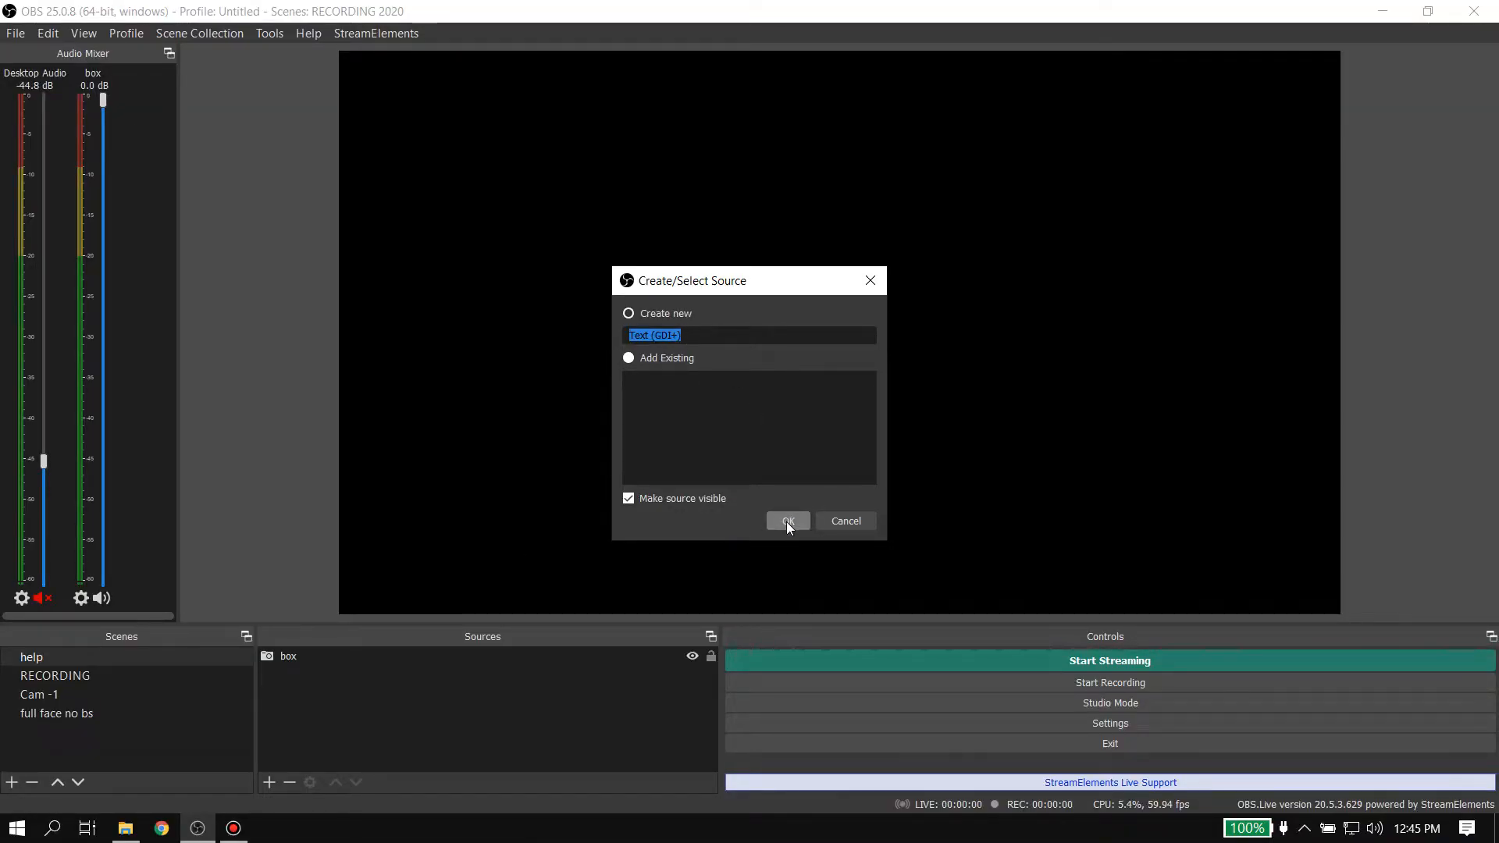
type("youtube")
left_click(782, 511)
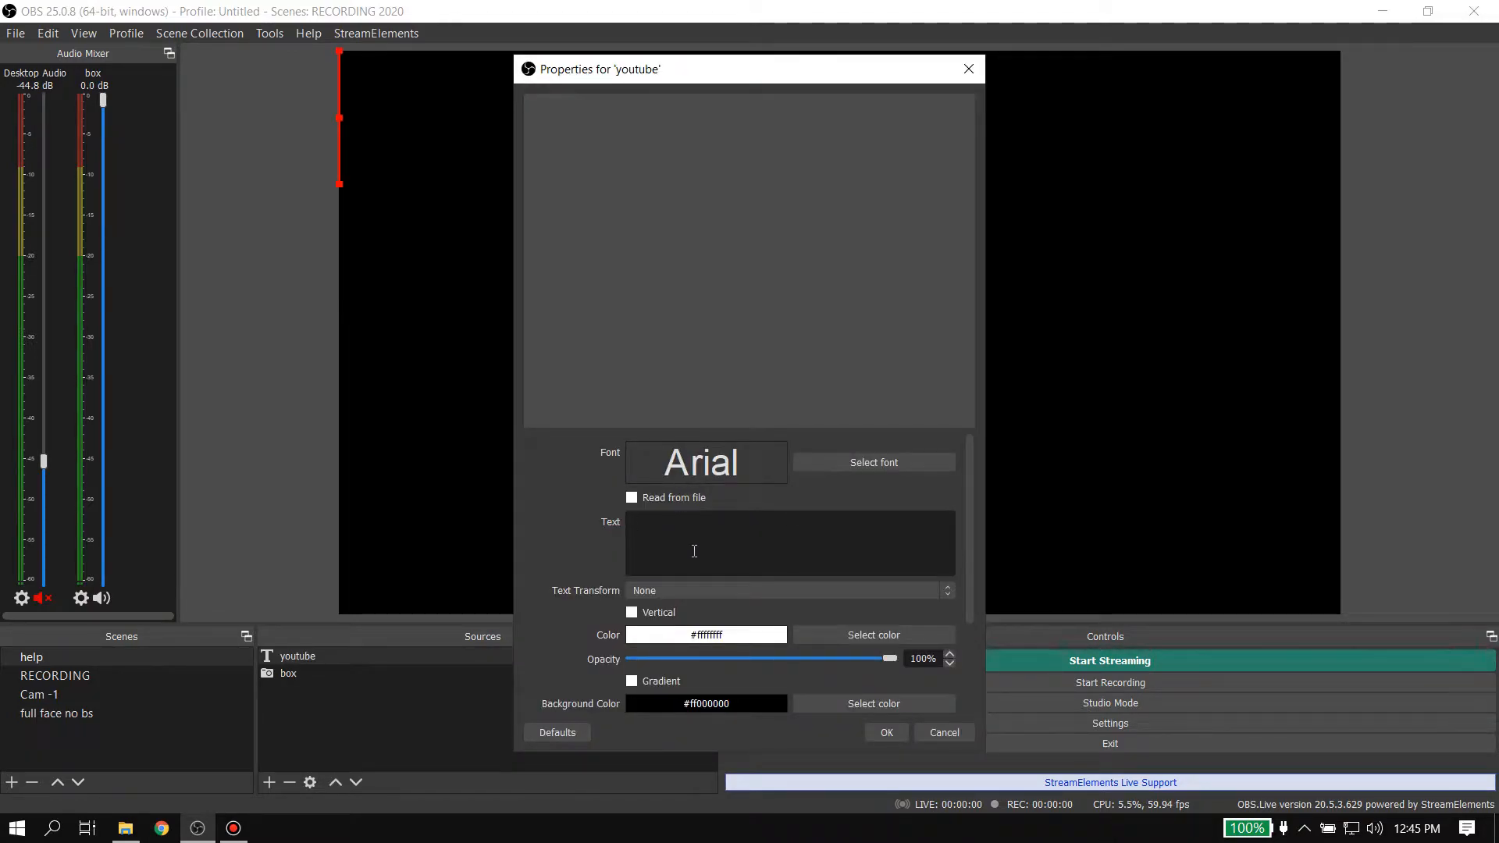
type("Hello How are you")
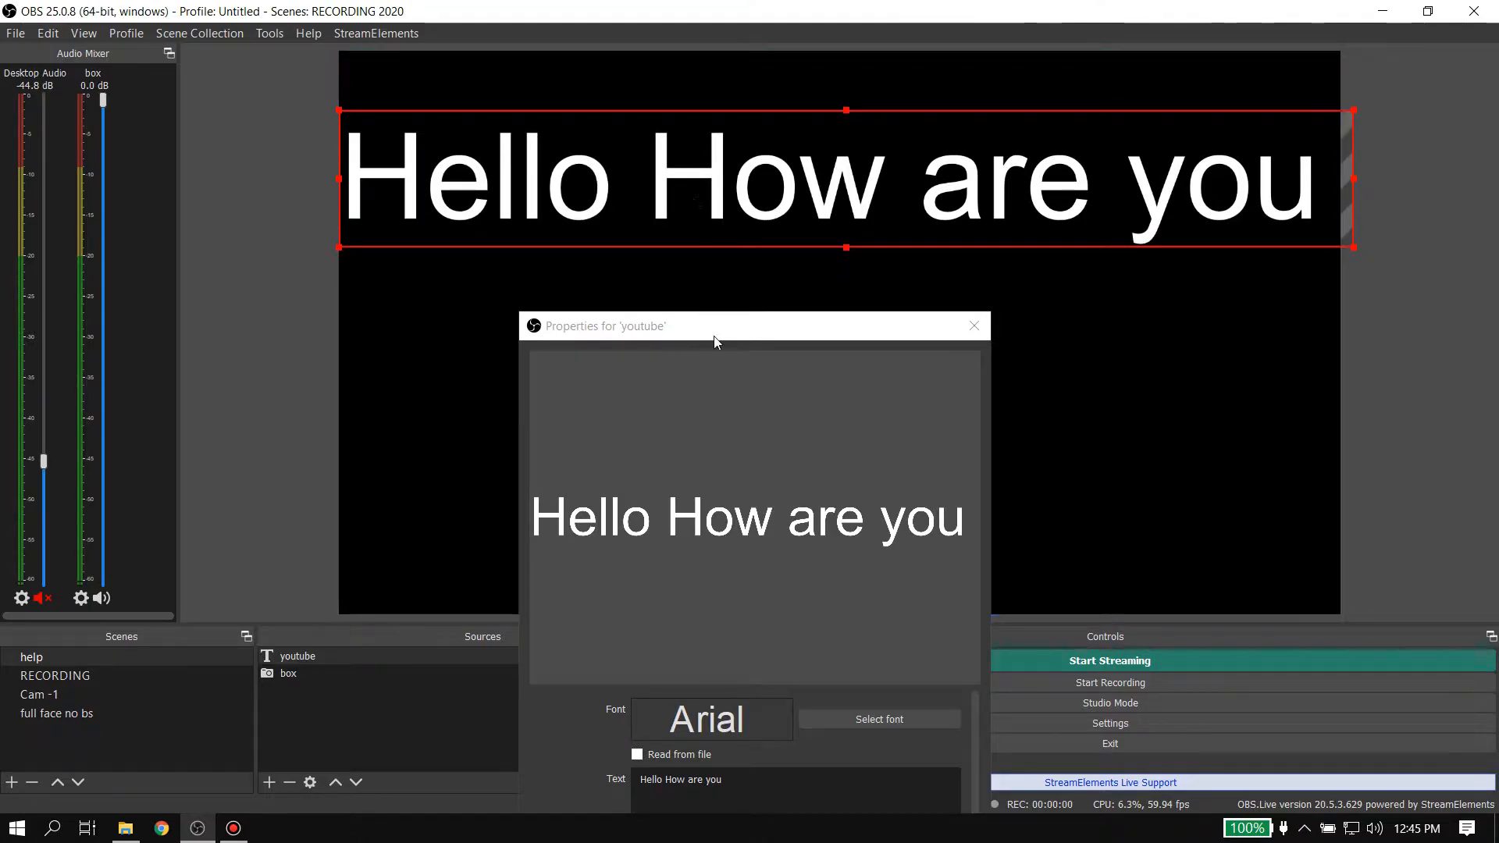
Reposition and enlarge the text source's properties dialog to examine its preview and the available text settings
left_click_drag(733, 331, 798, 206)
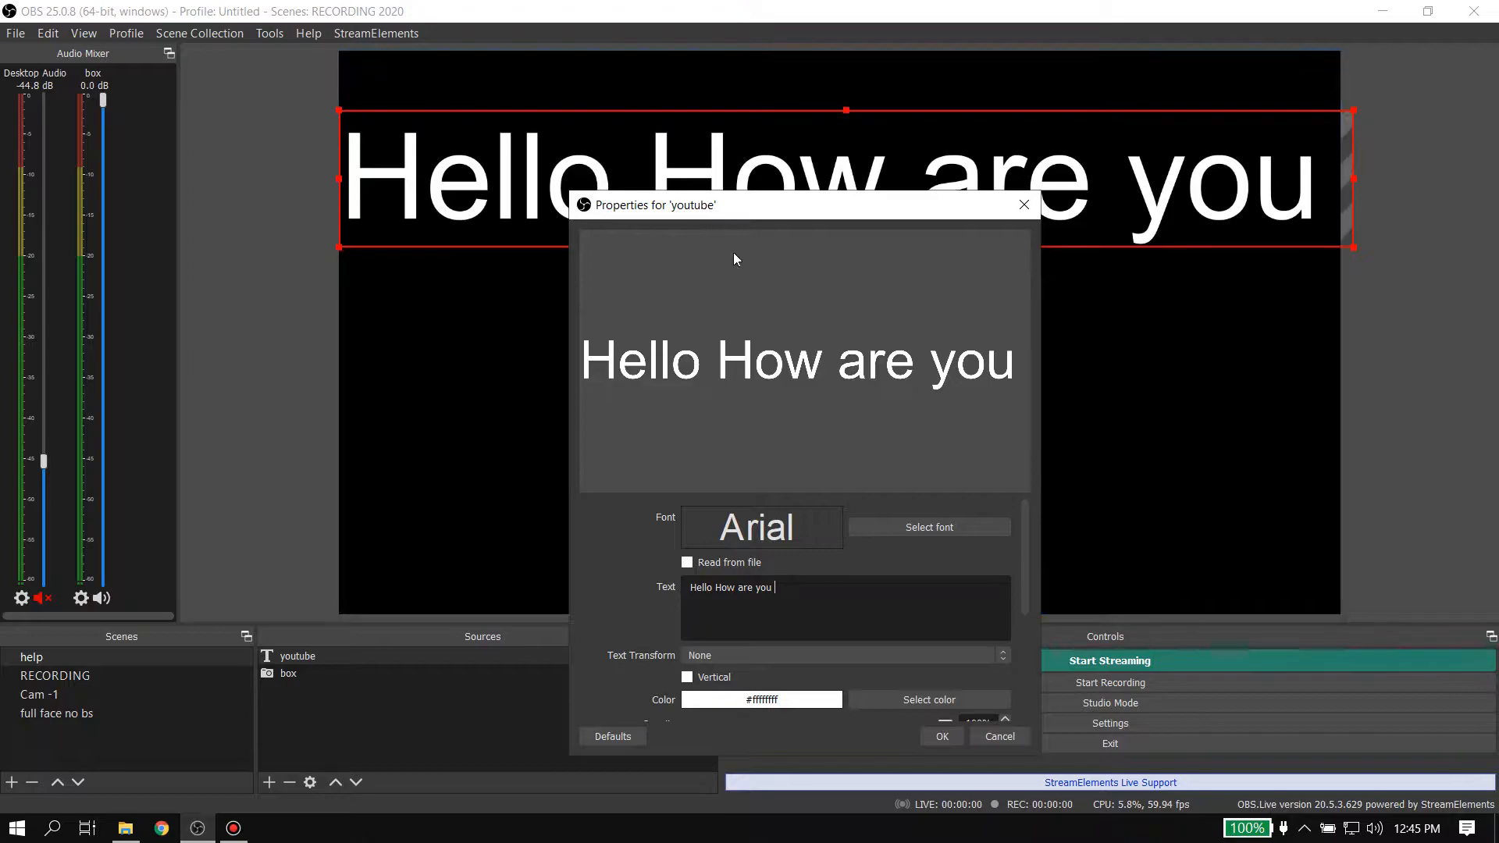
mouse_move(708, 209)
left_mouse_down()
mouse_move(697, 153)
mouse_move(731, 156)
mouse_move(726, 224)
left_mouse_up()
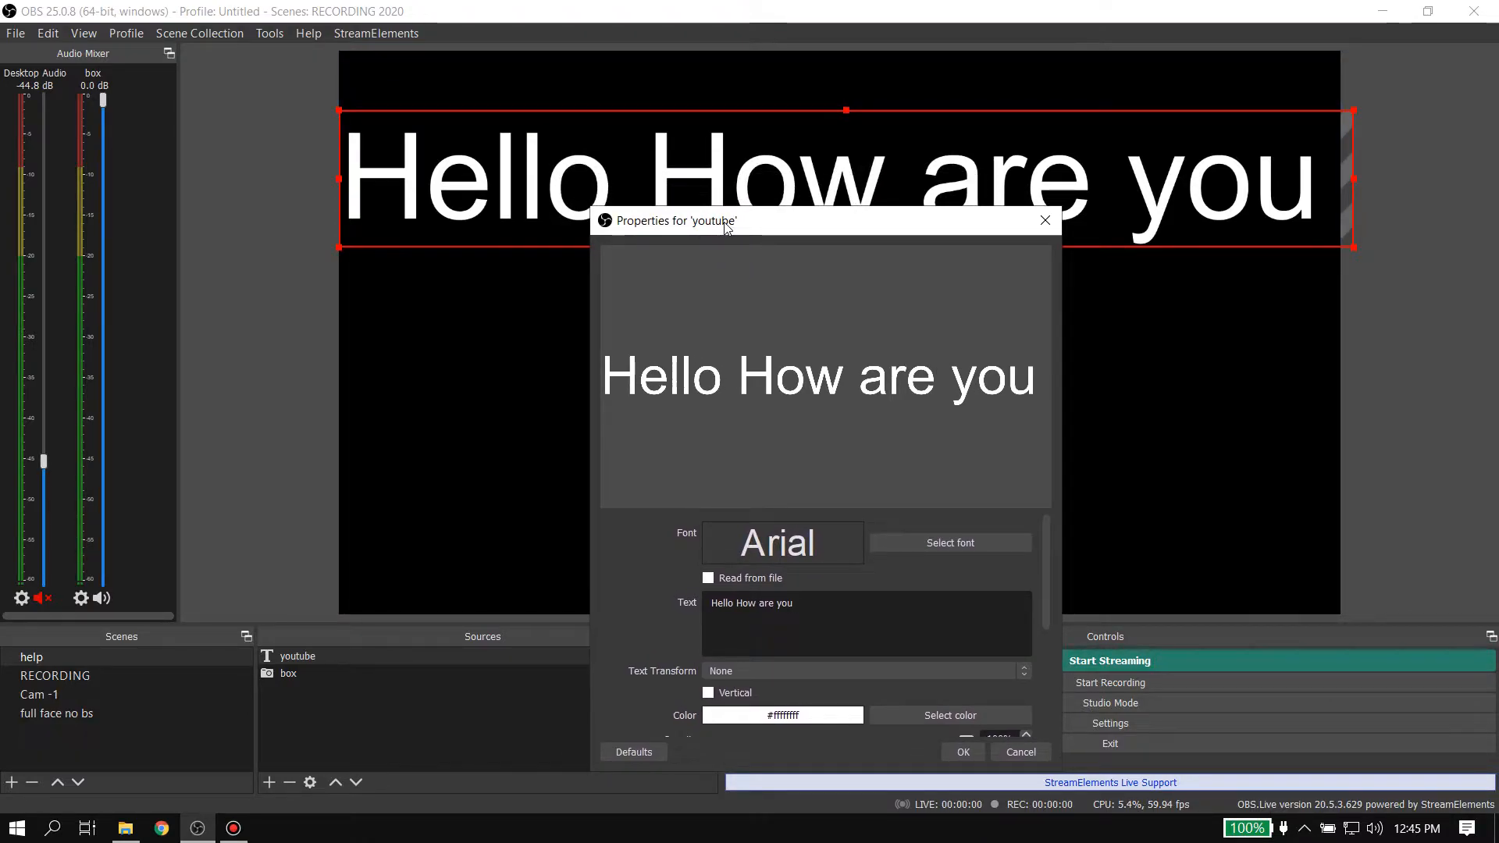
left_click_drag(726, 225, 741, 292)
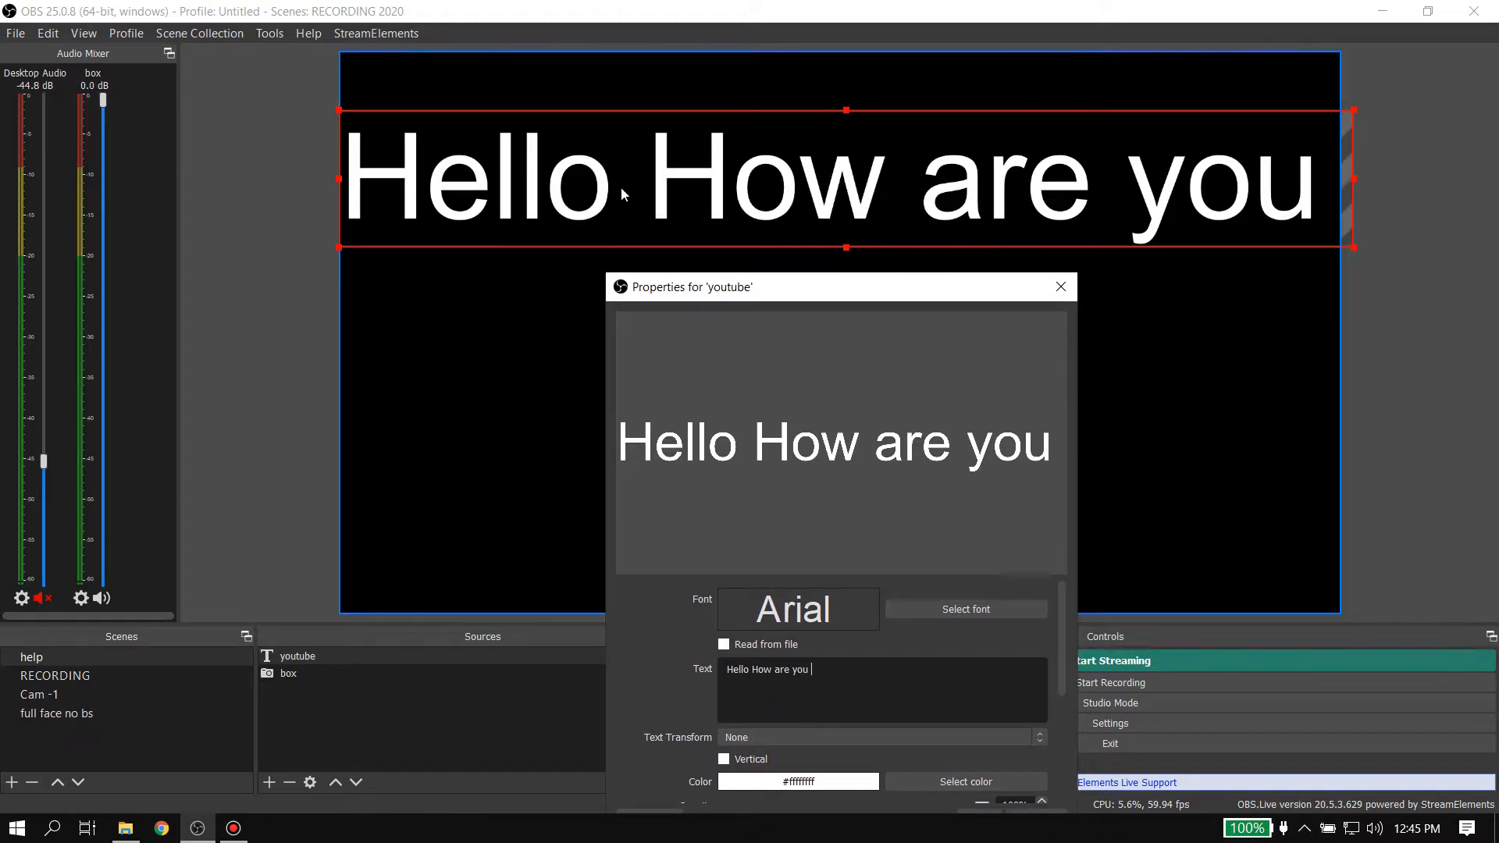
left_click_drag(787, 287, 769, 157)
scroll(672, 537, "down", 2)
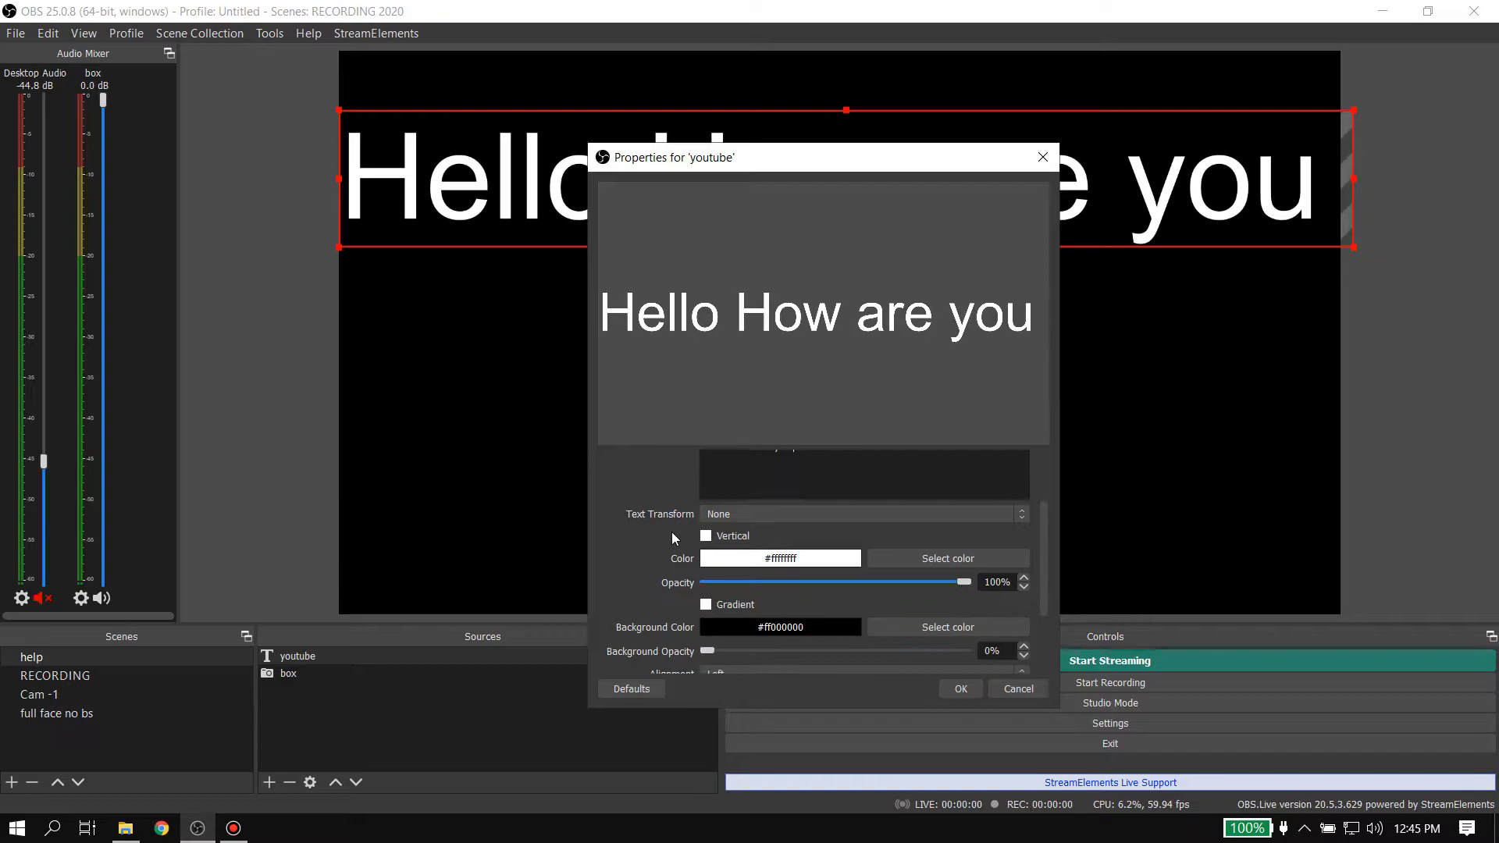
left_click_drag(841, 706, 863, 781)
scroll(658, 640, "up", 2)
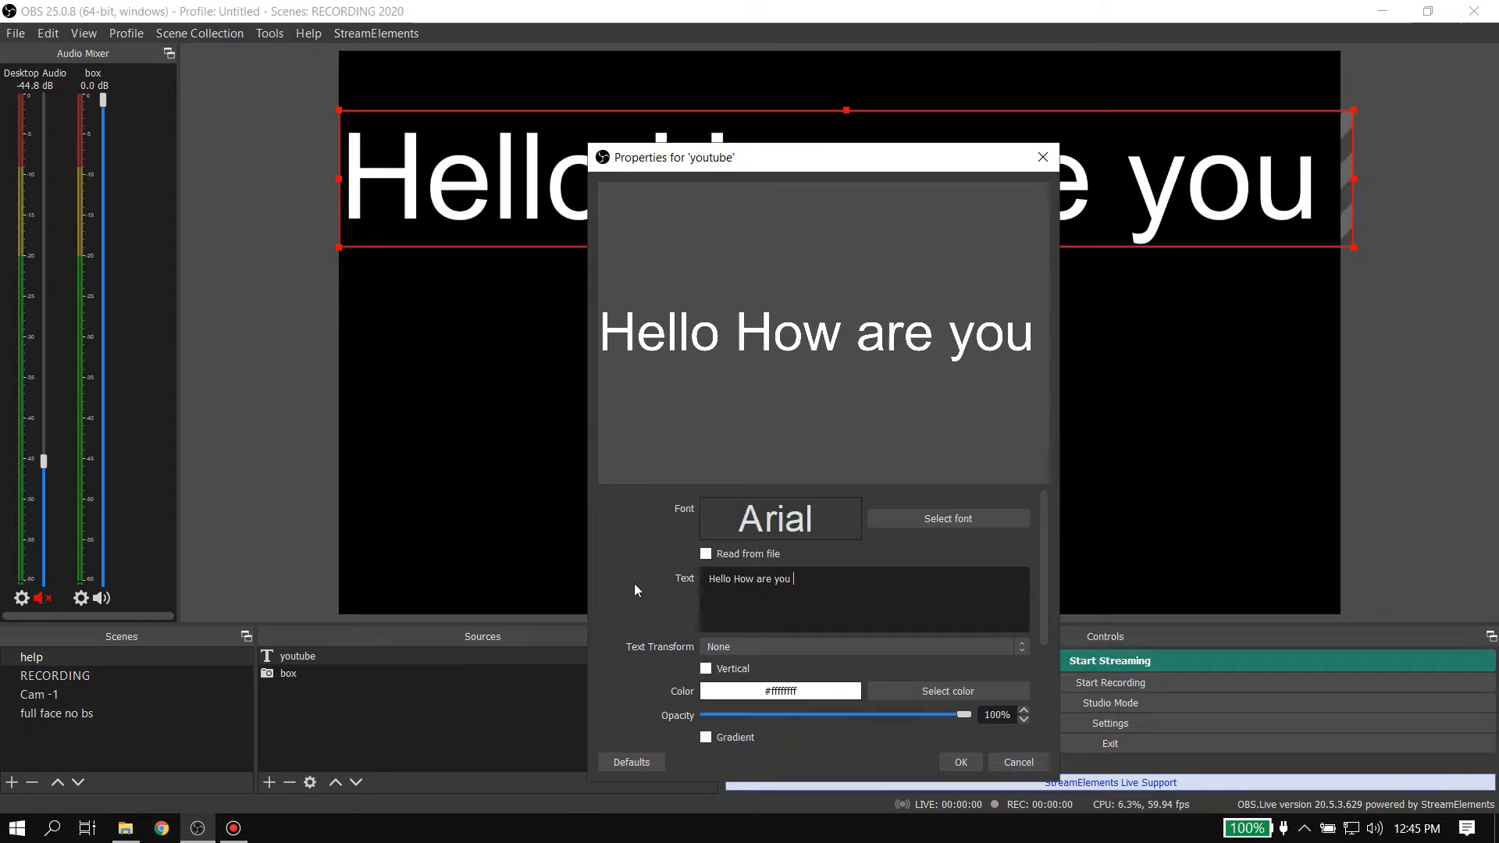
scroll(634, 583, "down", 2)
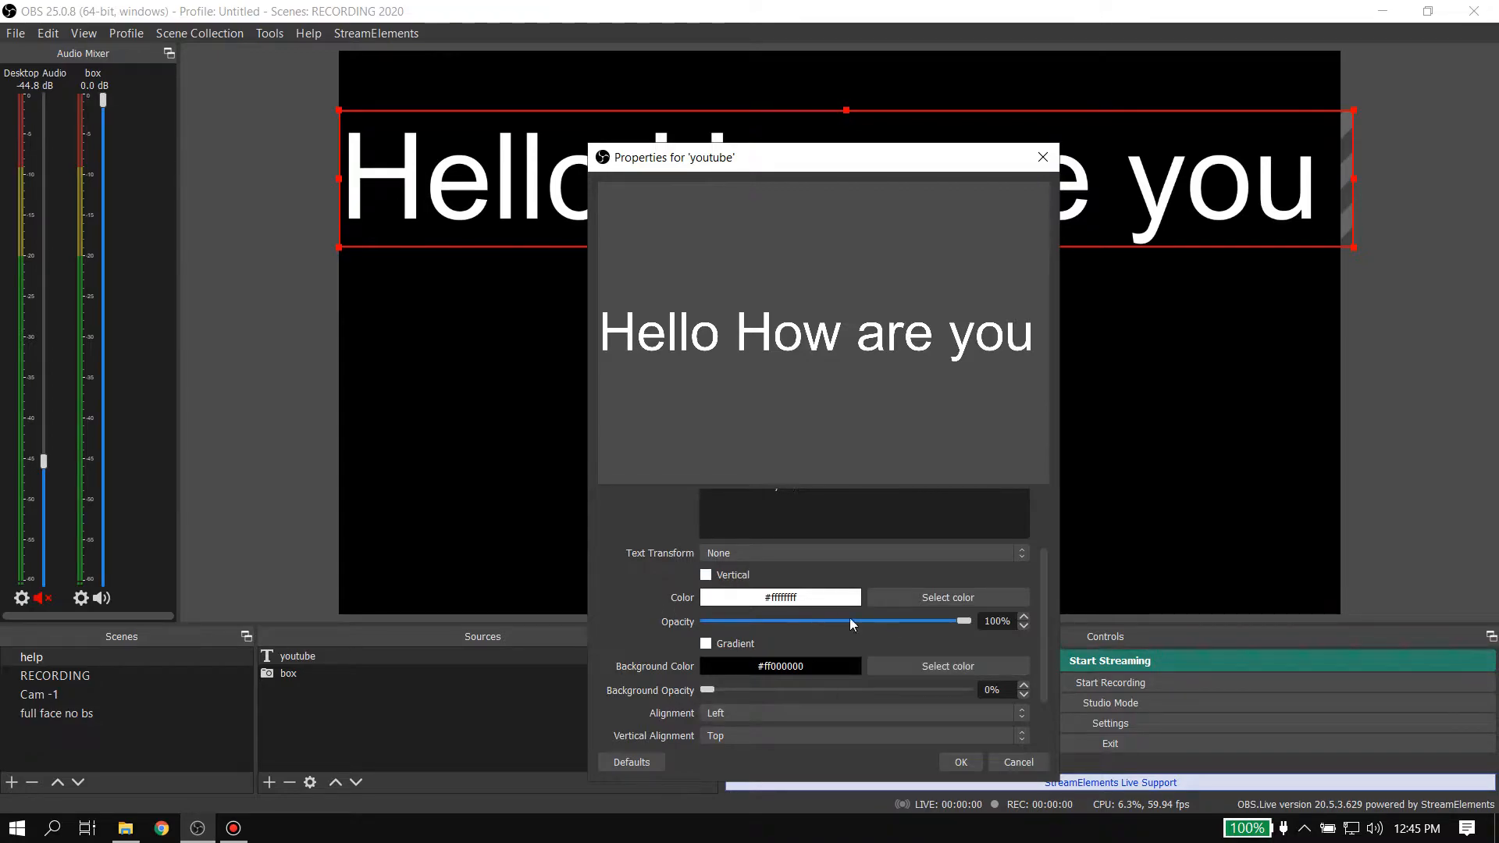
scroll(791, 644, "up", 2)
Set the text's font size to 20
triple_click(834, 593)
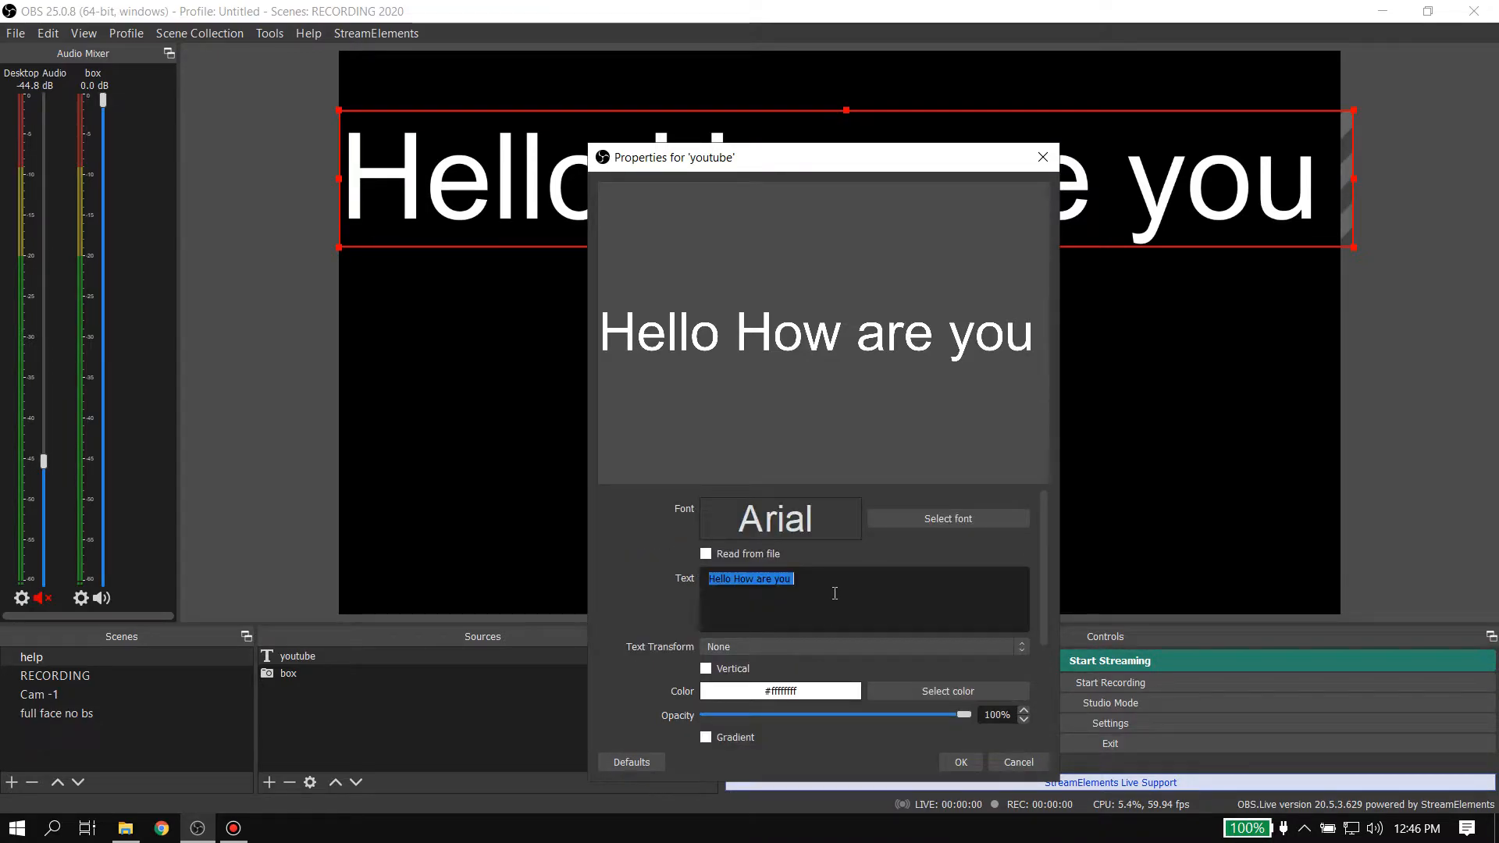
left_click(940, 519)
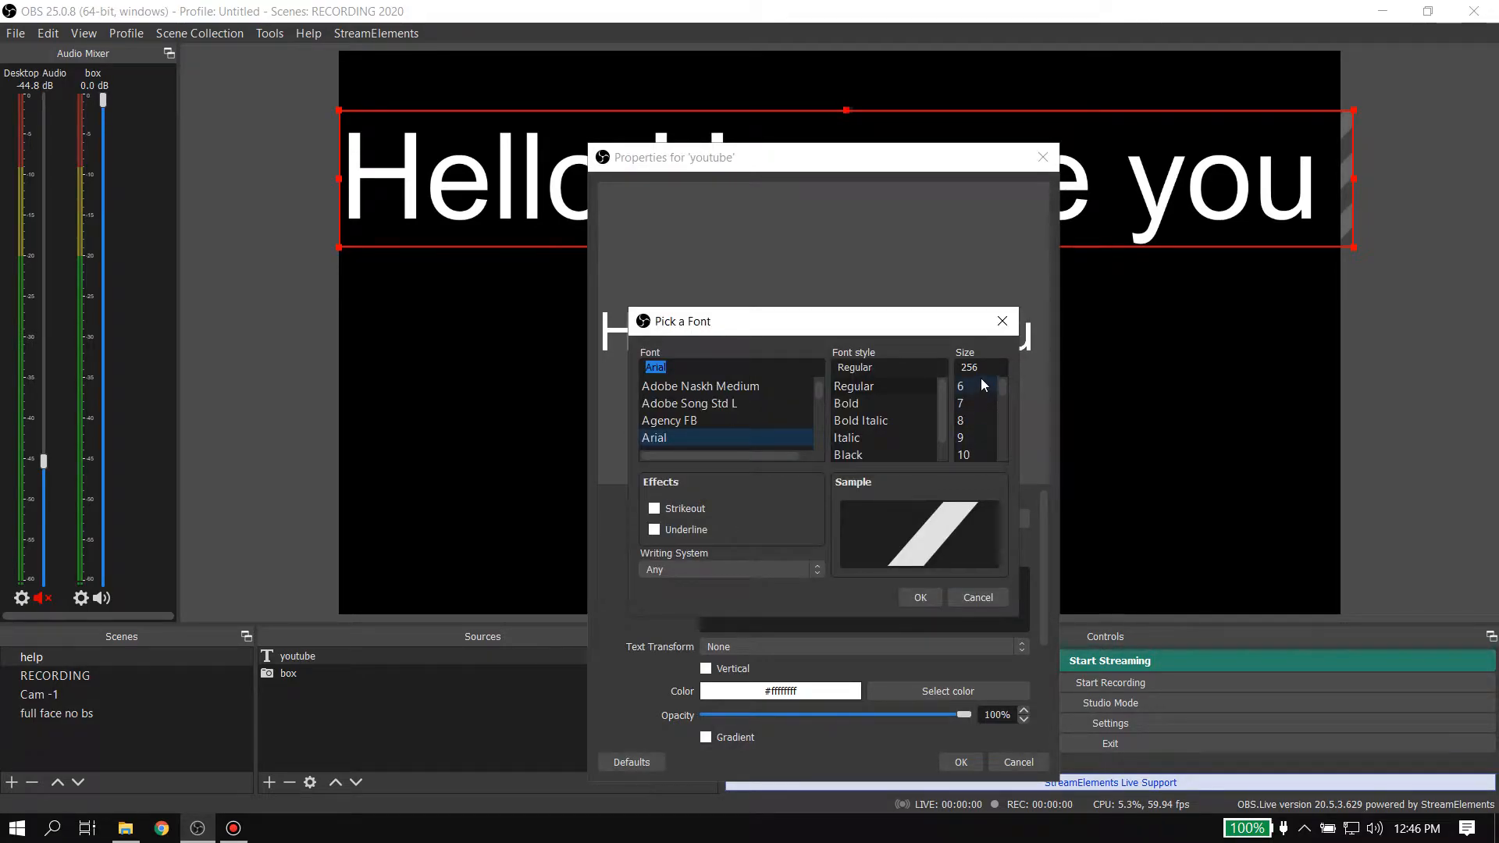
scroll(976, 456, "down", 2)
left_click(976, 454)
scroll(973, 445, "down", 1)
left_click(921, 597)
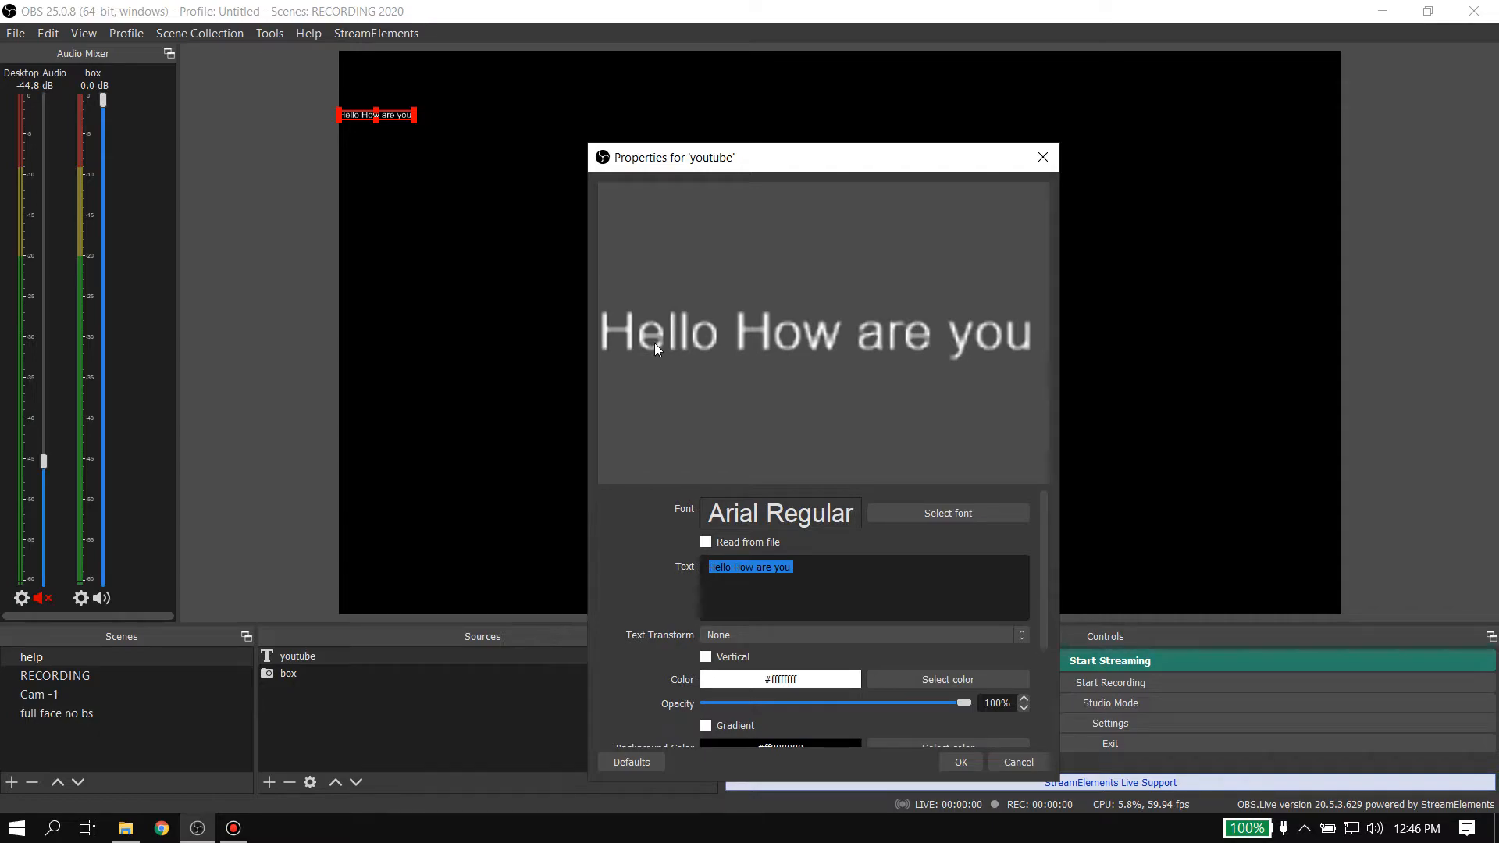
Set the text's font size to 72
left_click(944, 515)
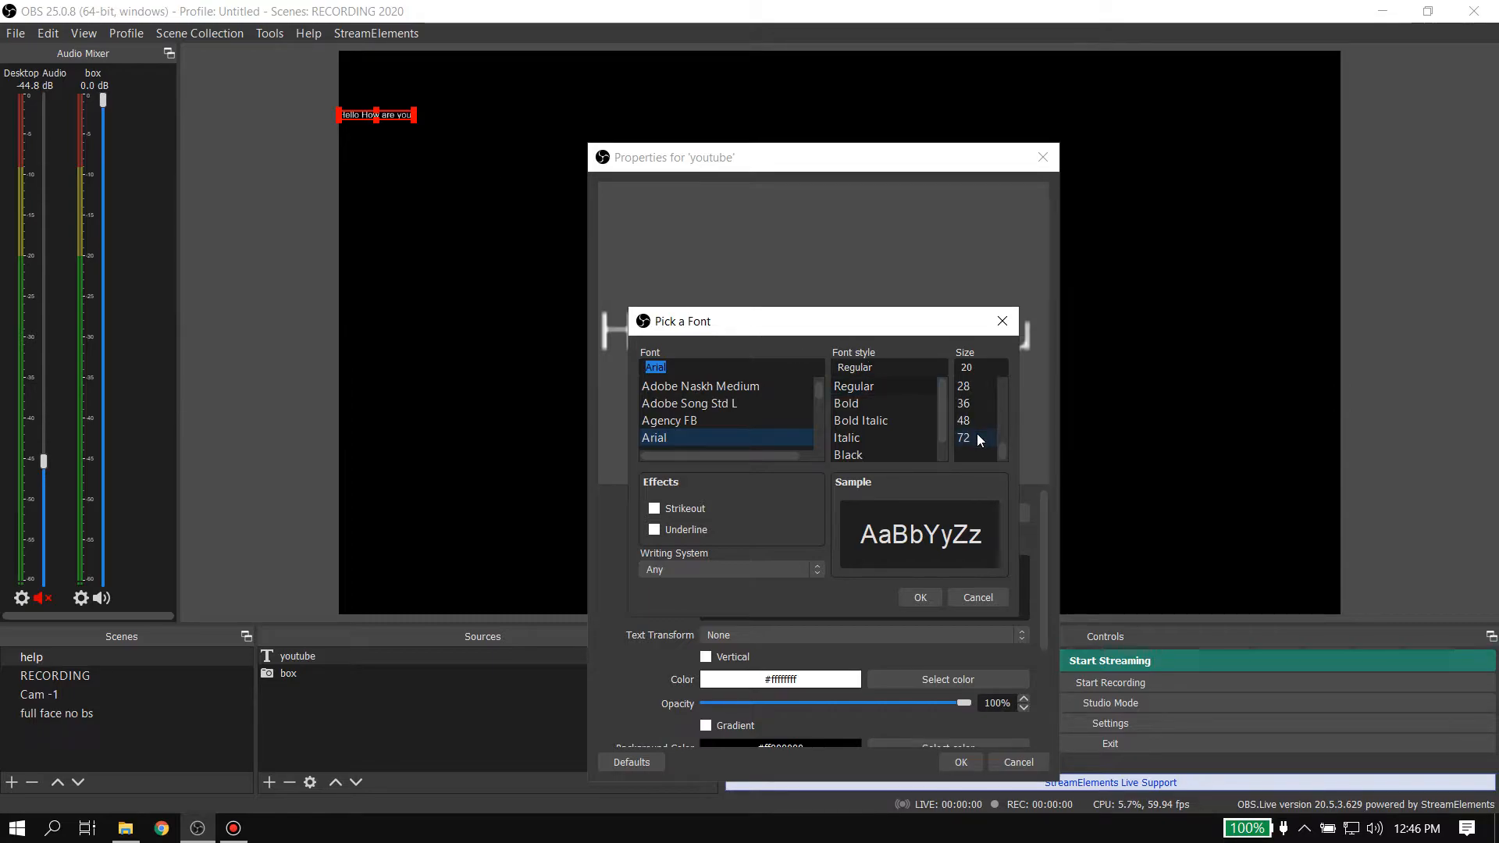
left_click(977, 437)
left_click(918, 597)
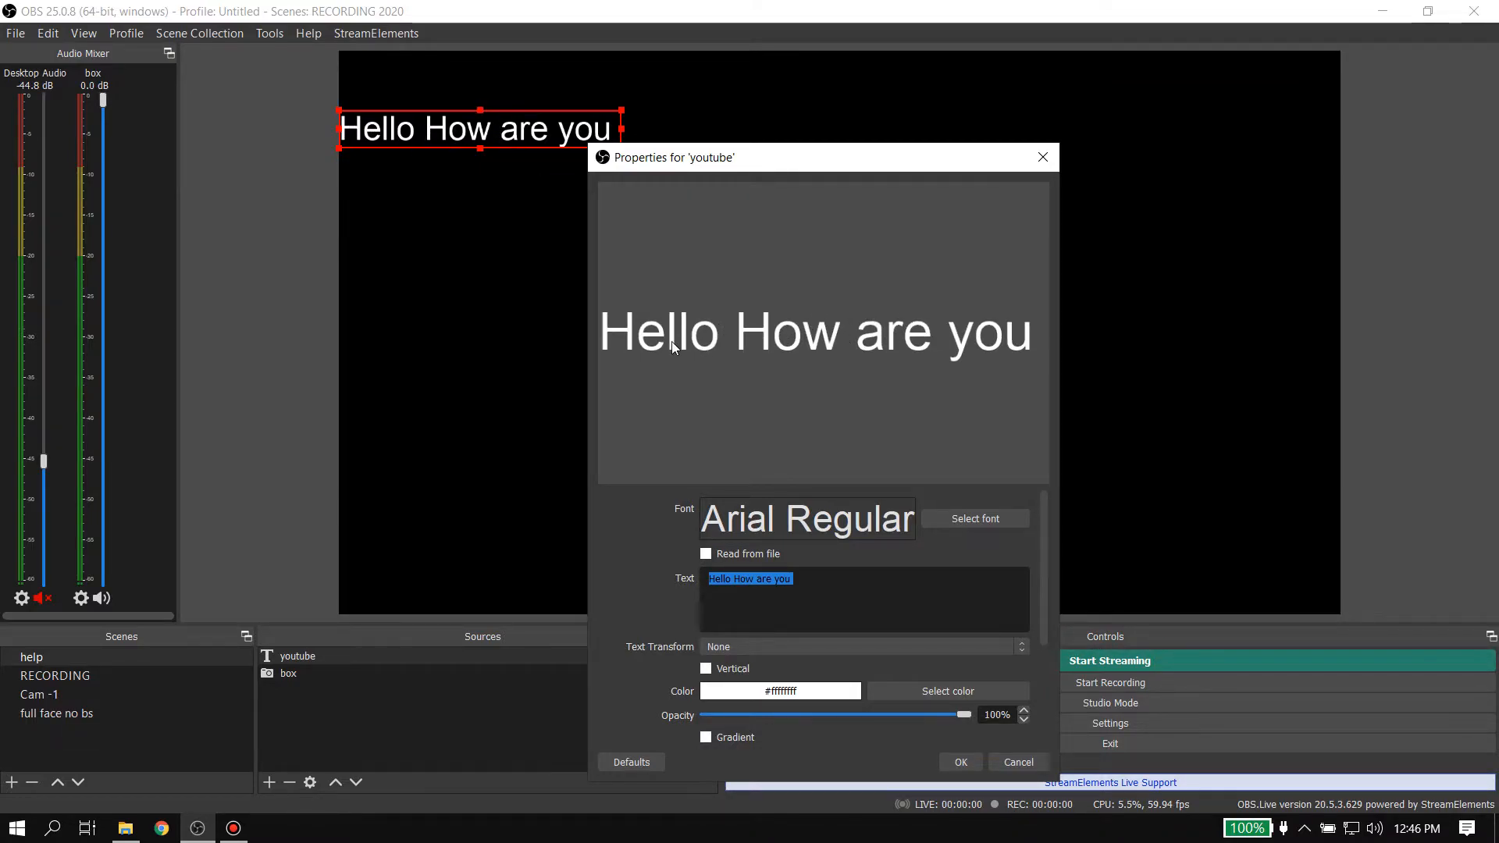
Set the text's font size to the custom value 250
left_click(968, 518)
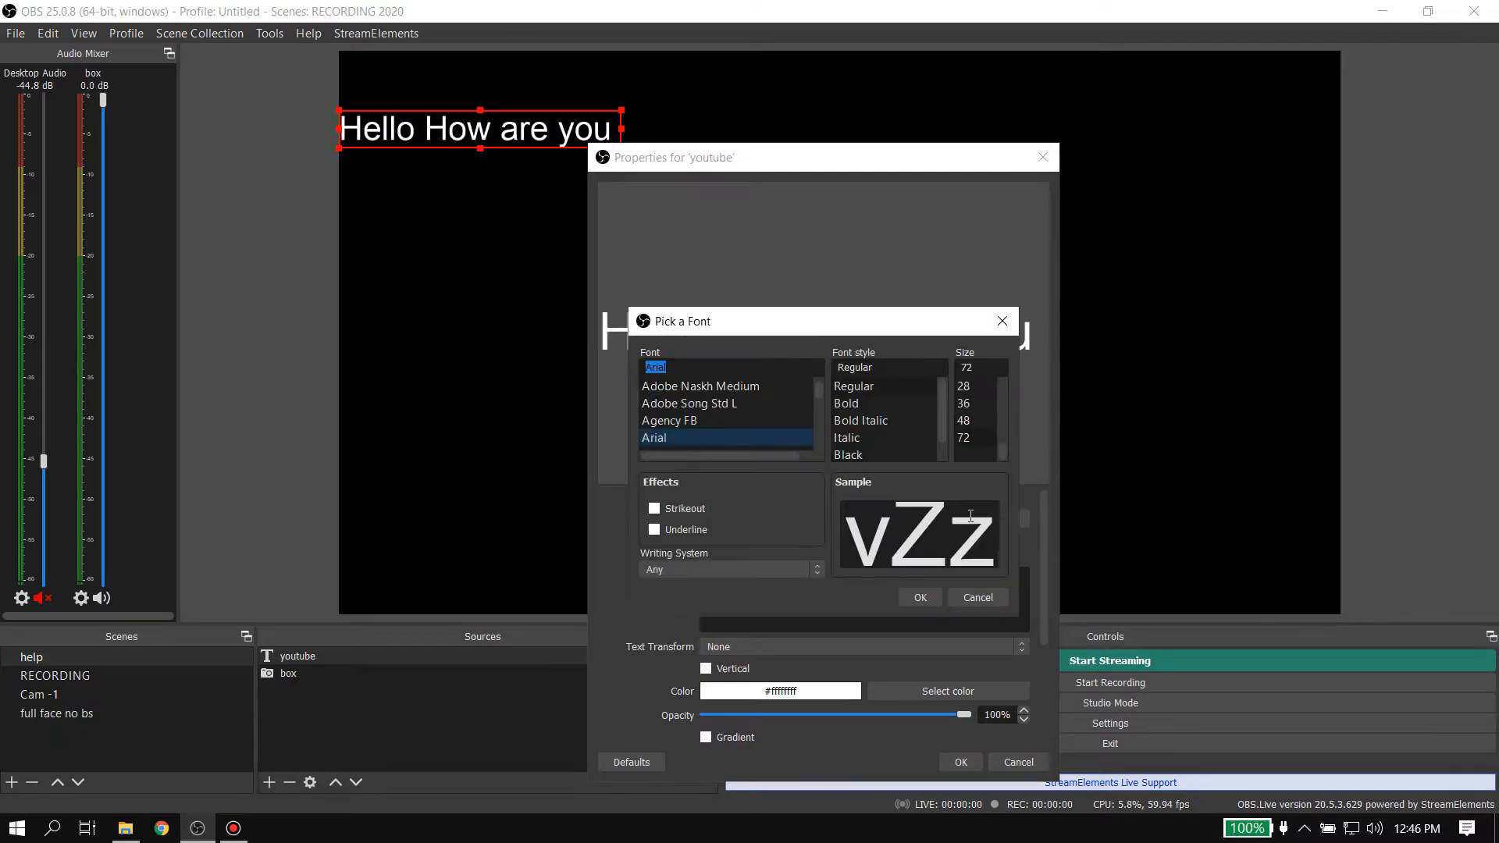
left_click(968, 449)
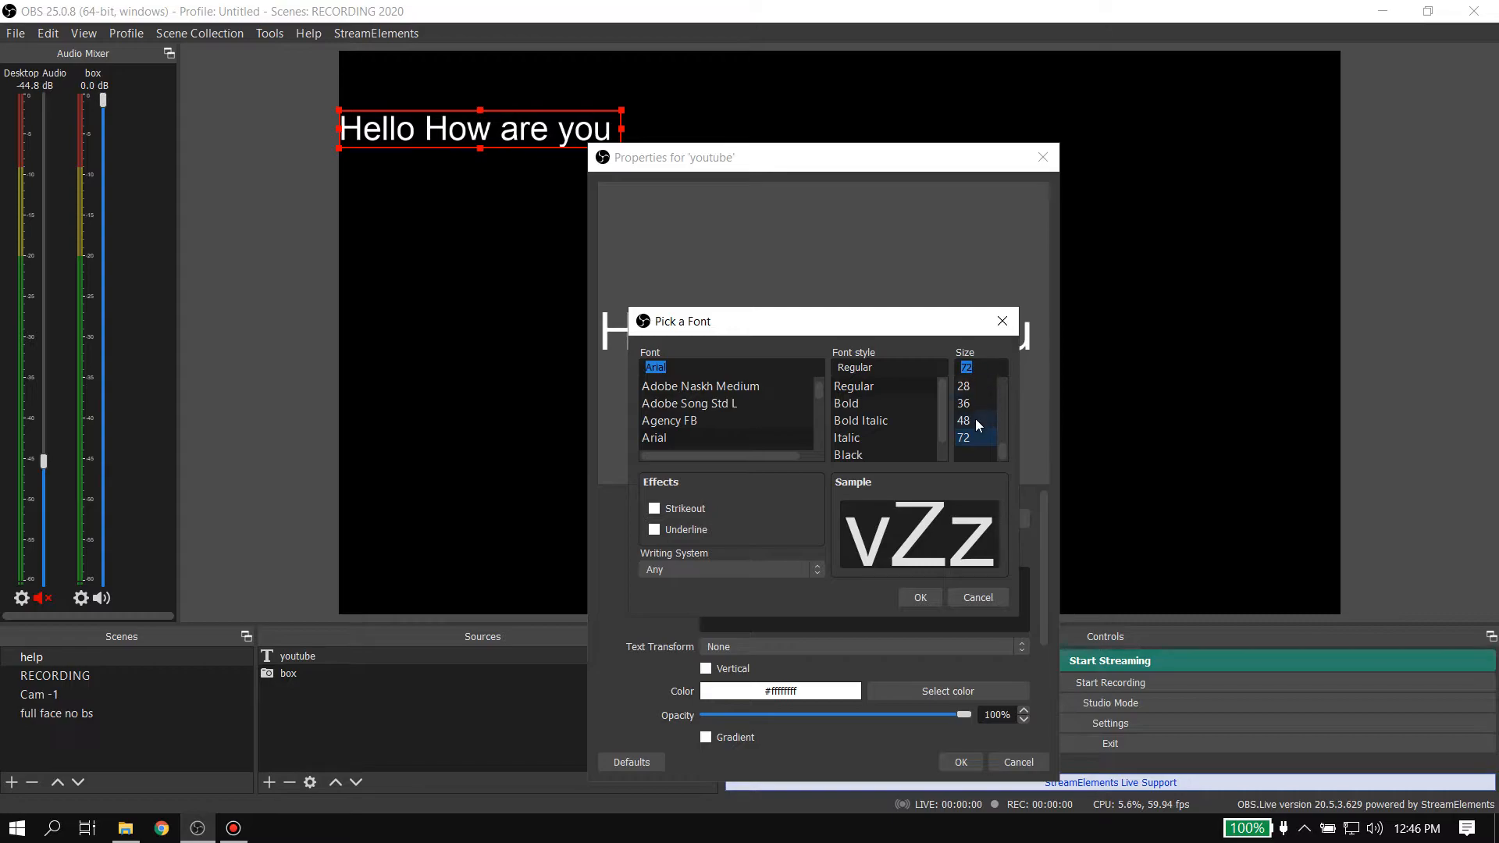
left_click_drag(974, 434, 928, 362)
type("250")
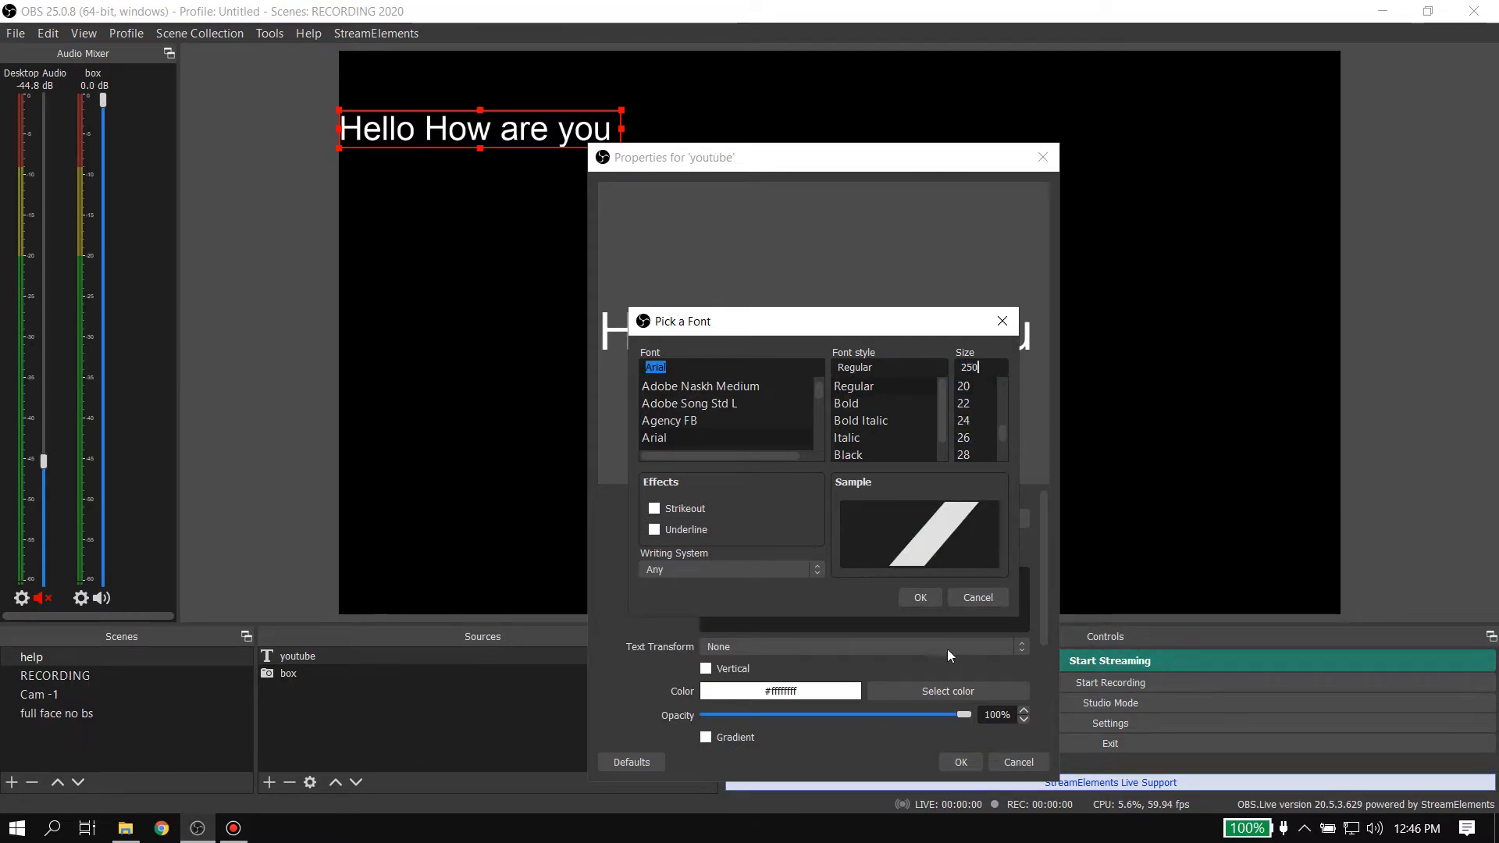
left_click(921, 598)
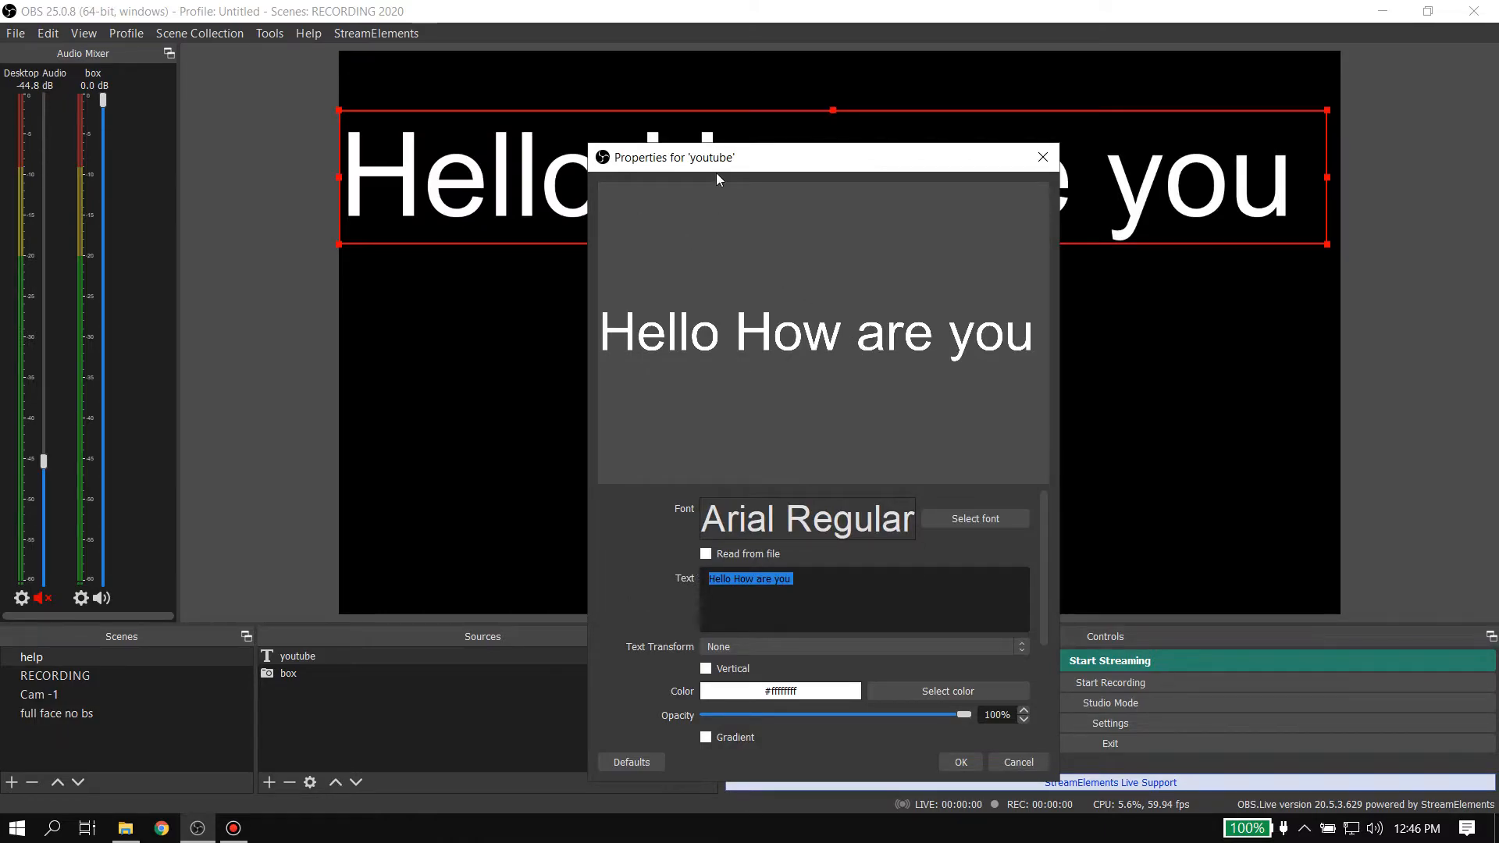
Change the text's font style to Bold
mouse_move(716, 173)
left_mouse_down()
mouse_move(763, 404)
mouse_move(709, 145)
left_mouse_up()
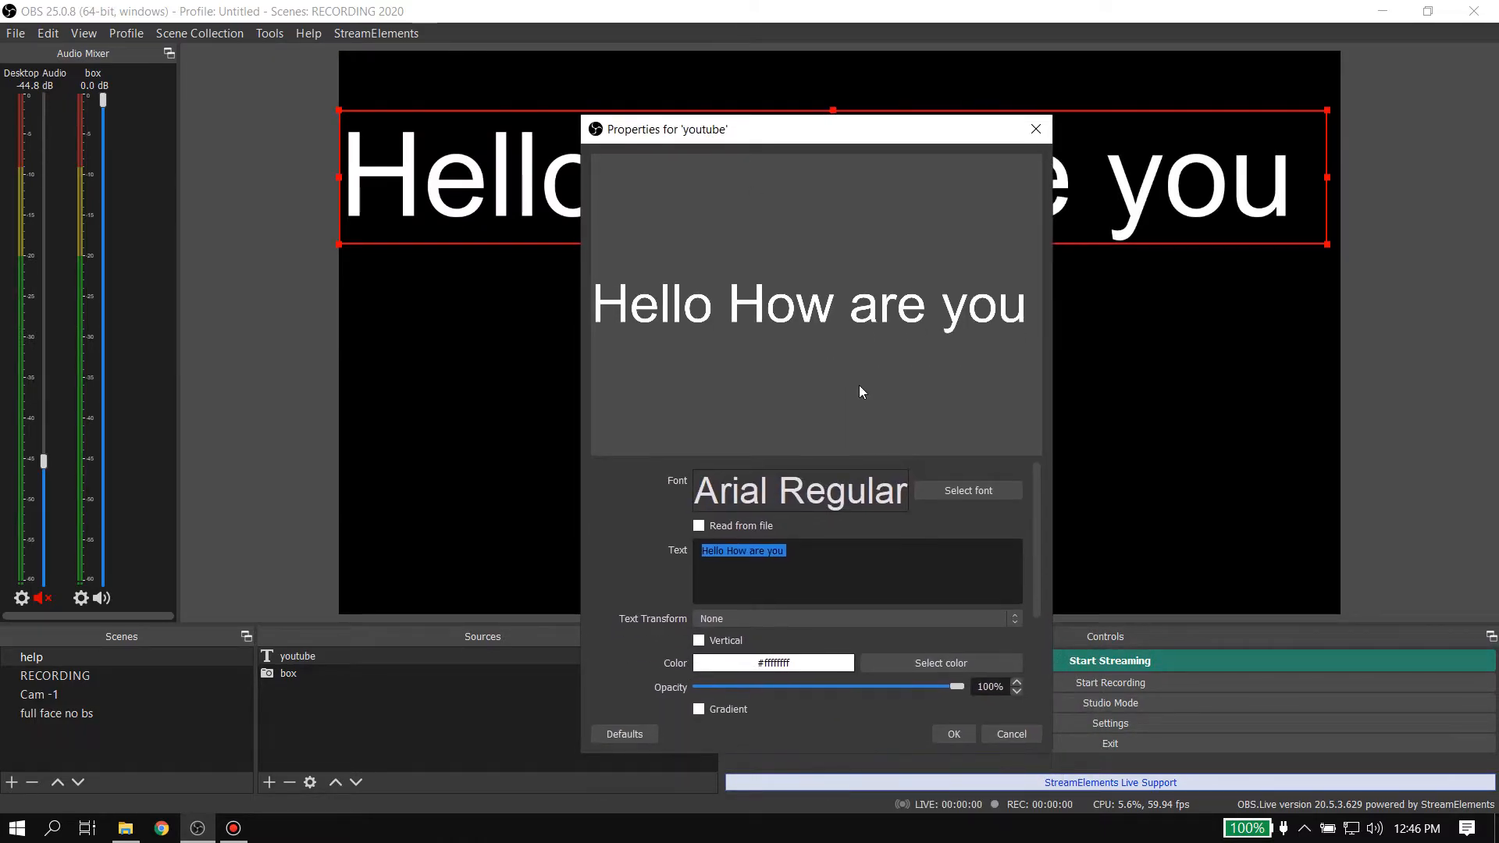
left_click(968, 491)
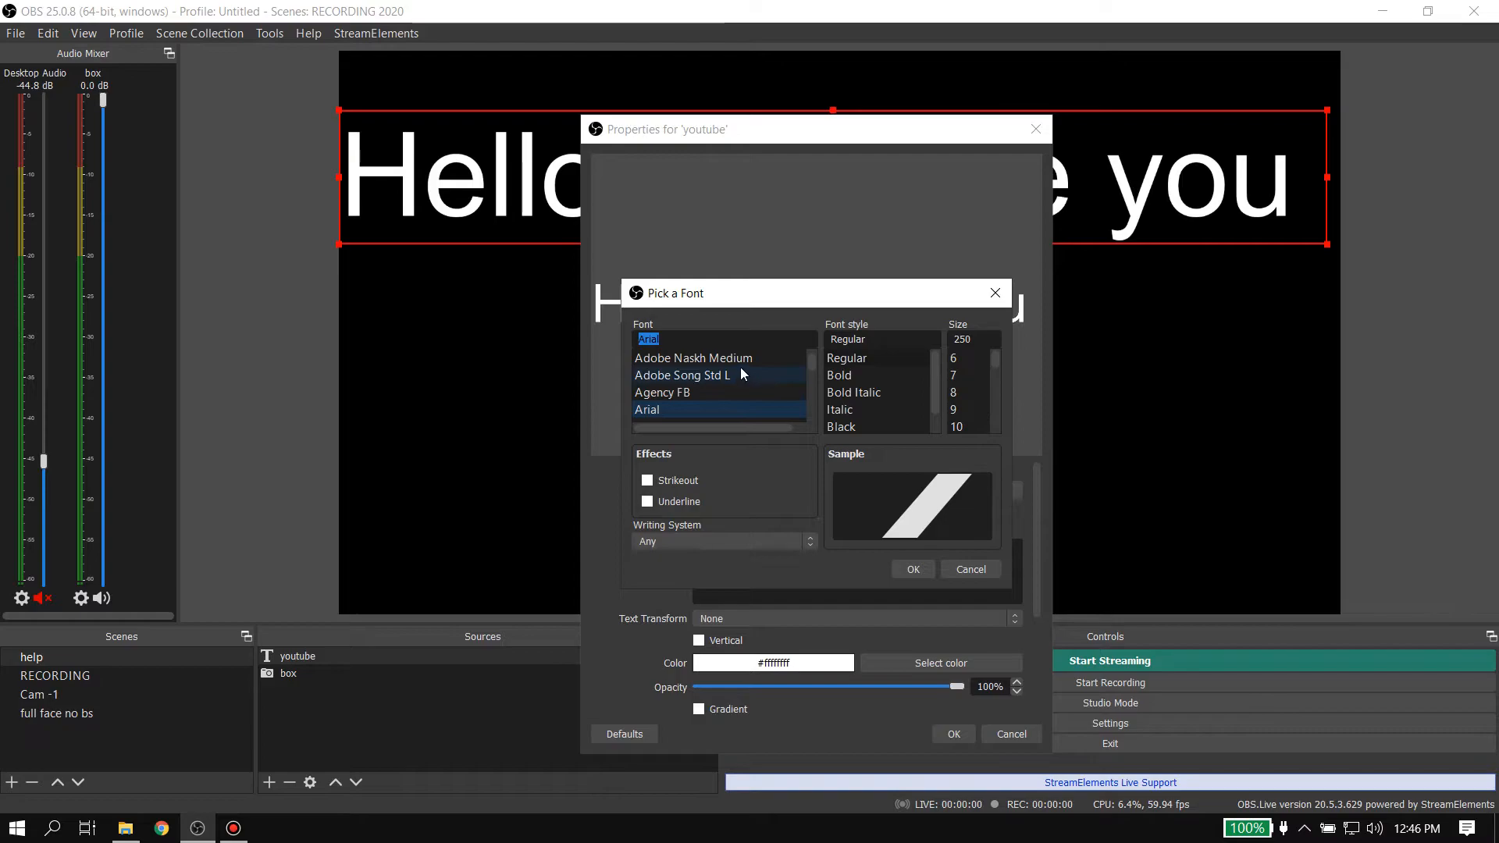
left_click(864, 374)
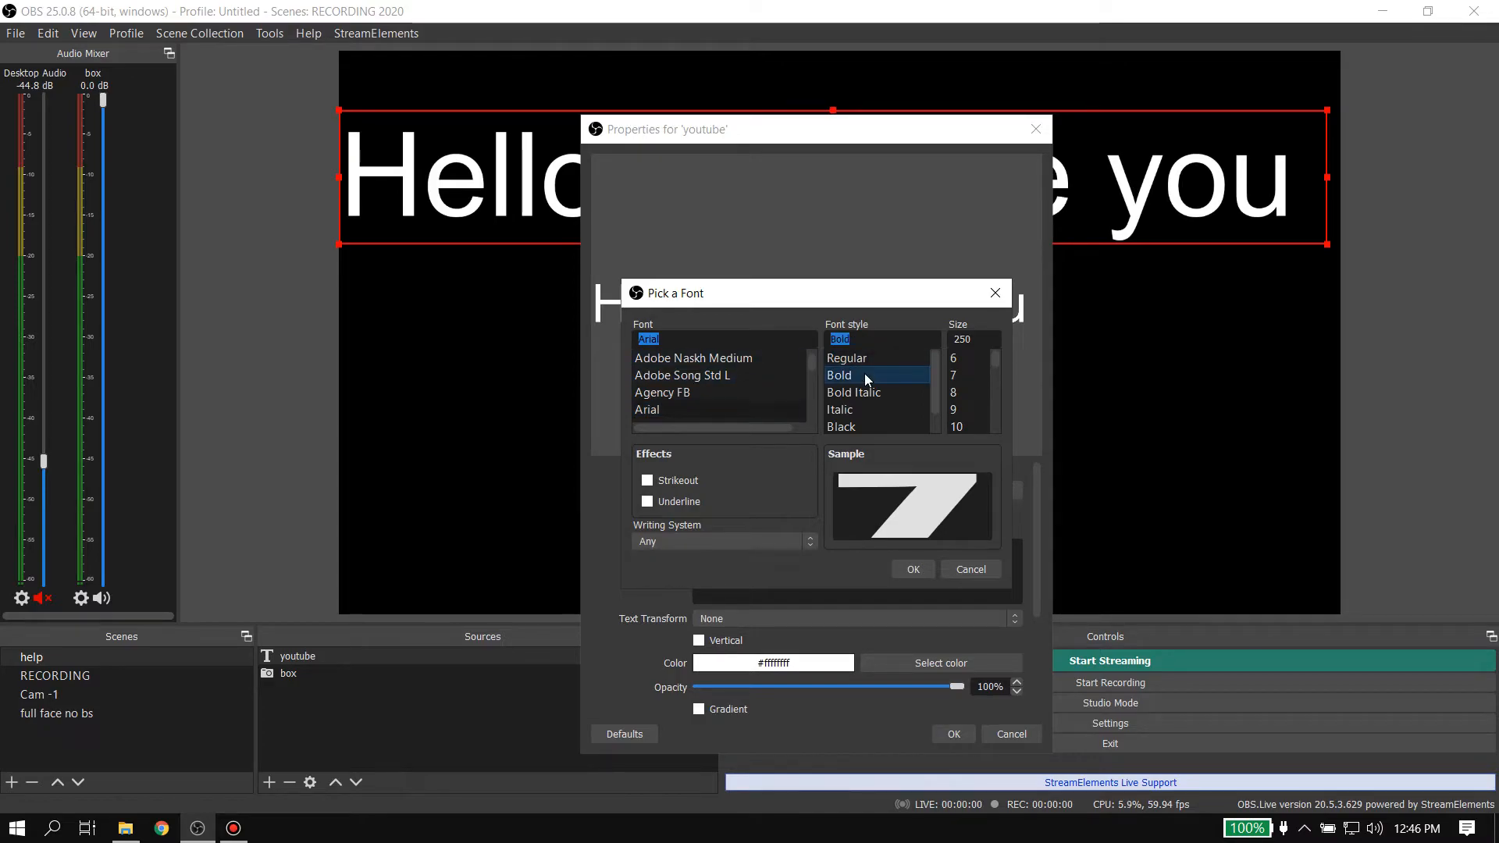
left_click(865, 393)
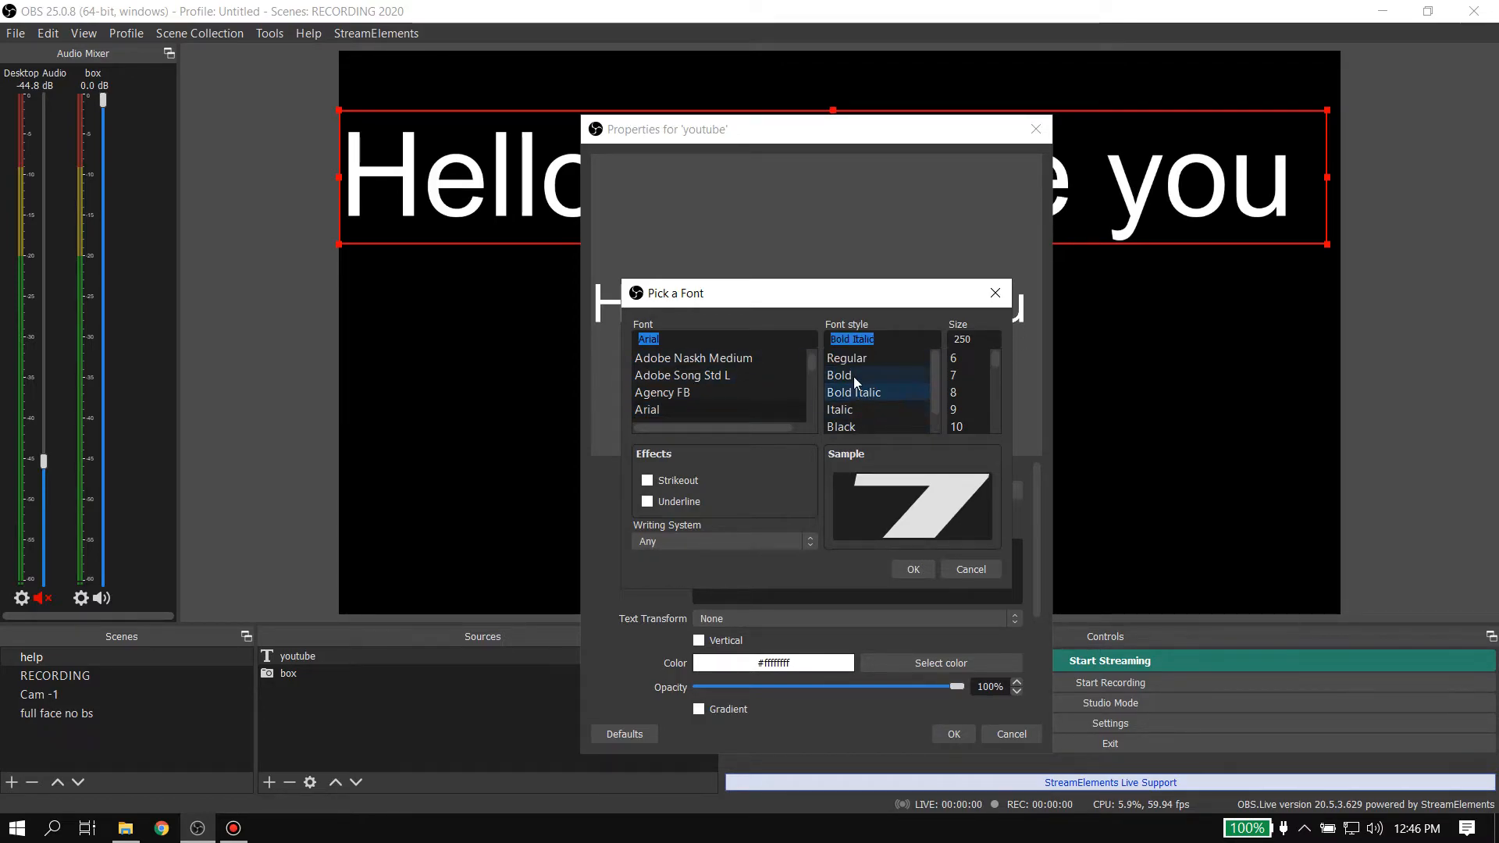
left_click(854, 376)
left_click(912, 569)
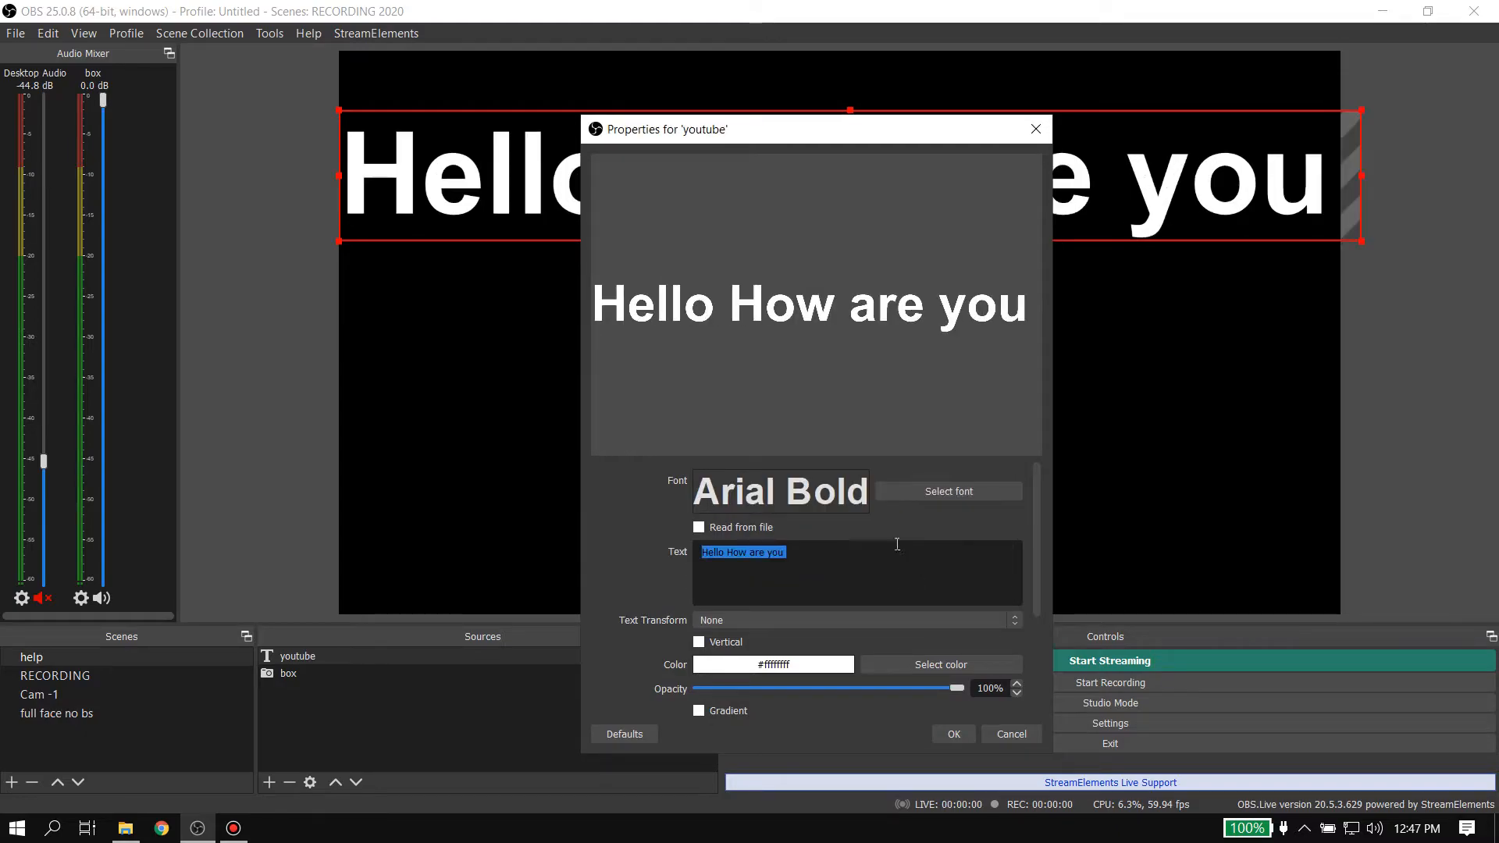
Apply the Strikeout effect to the text
left_click(929, 490)
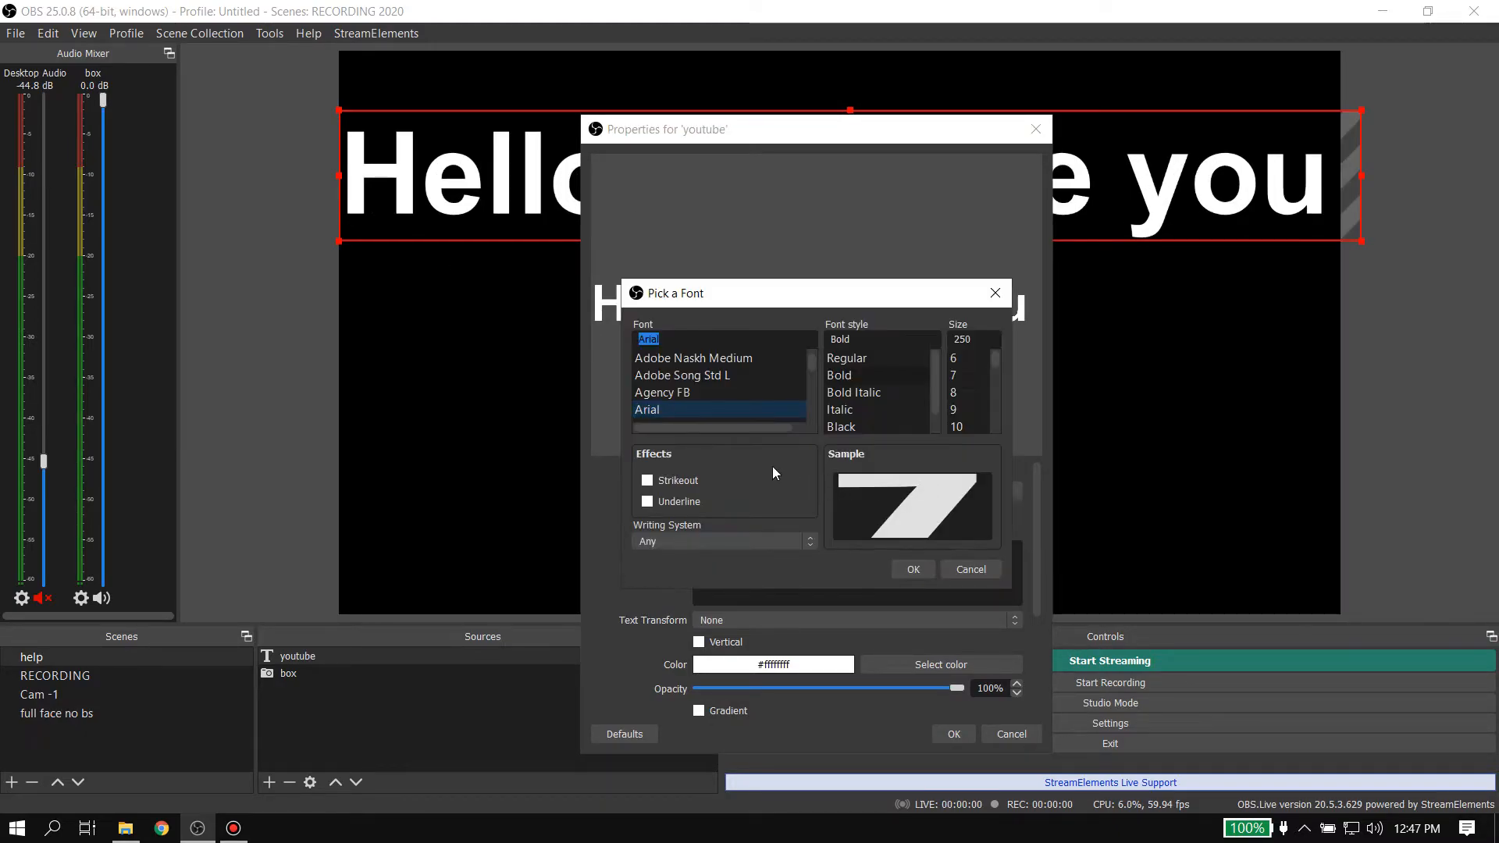
left_click(647, 481)
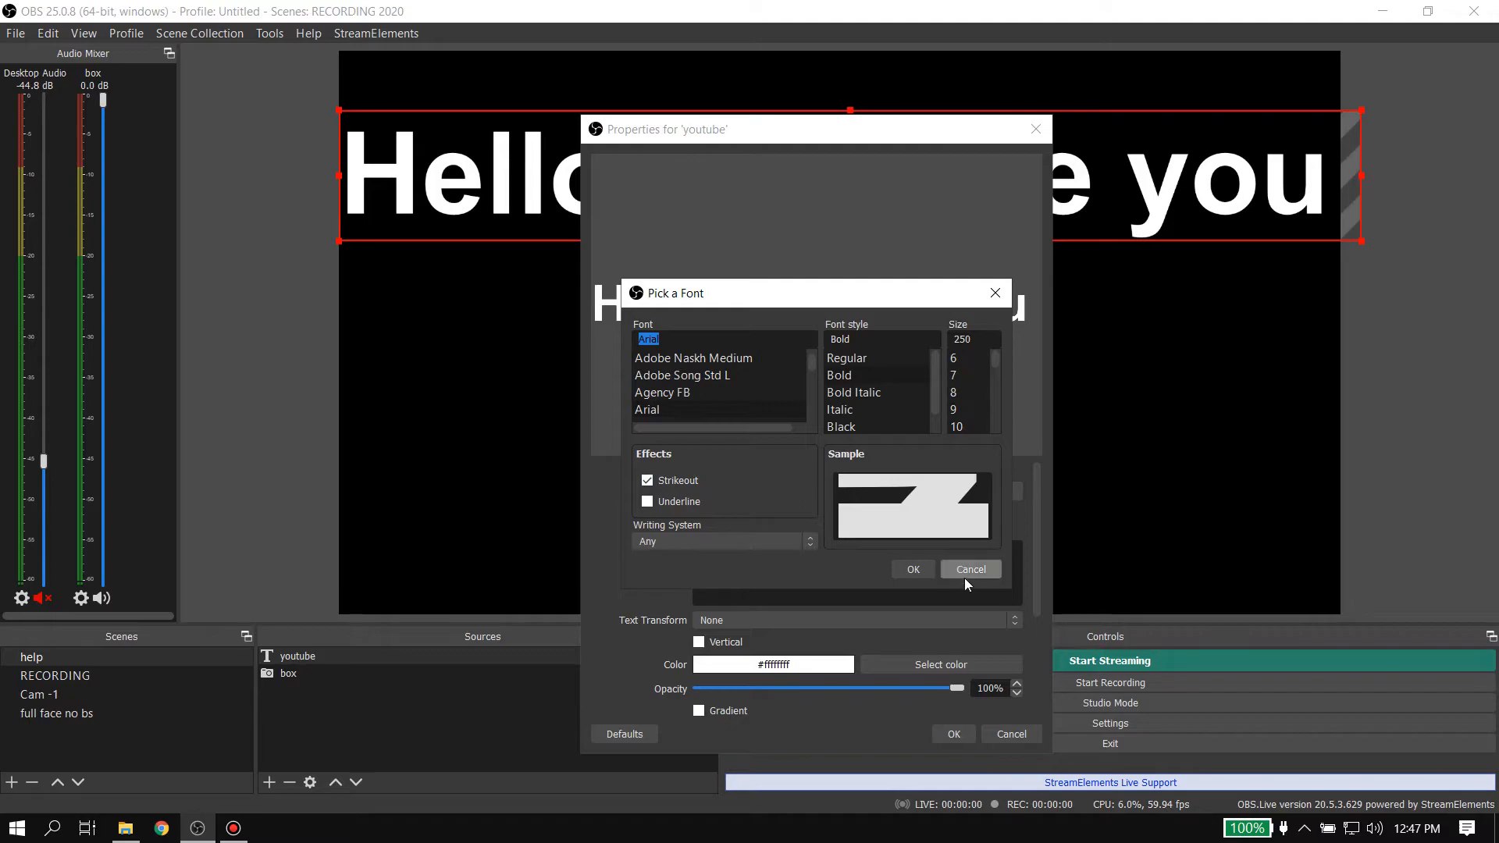
left_click(913, 569)
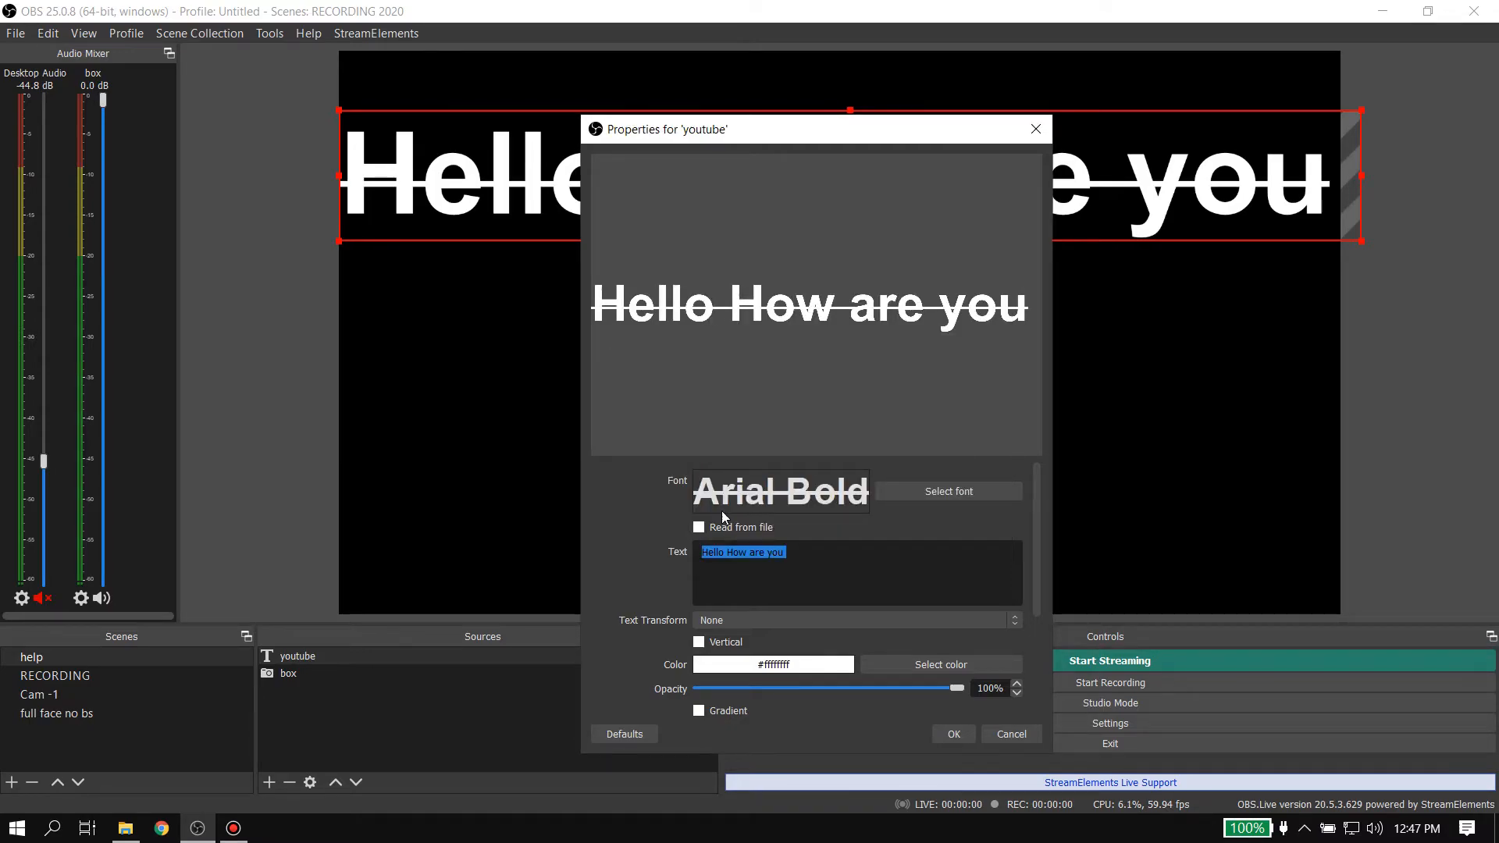
Replace the text's Strikeout effect with Underline
left_click(940, 489)
left_click(647, 480)
left_click(663, 501)
left_click(913, 569)
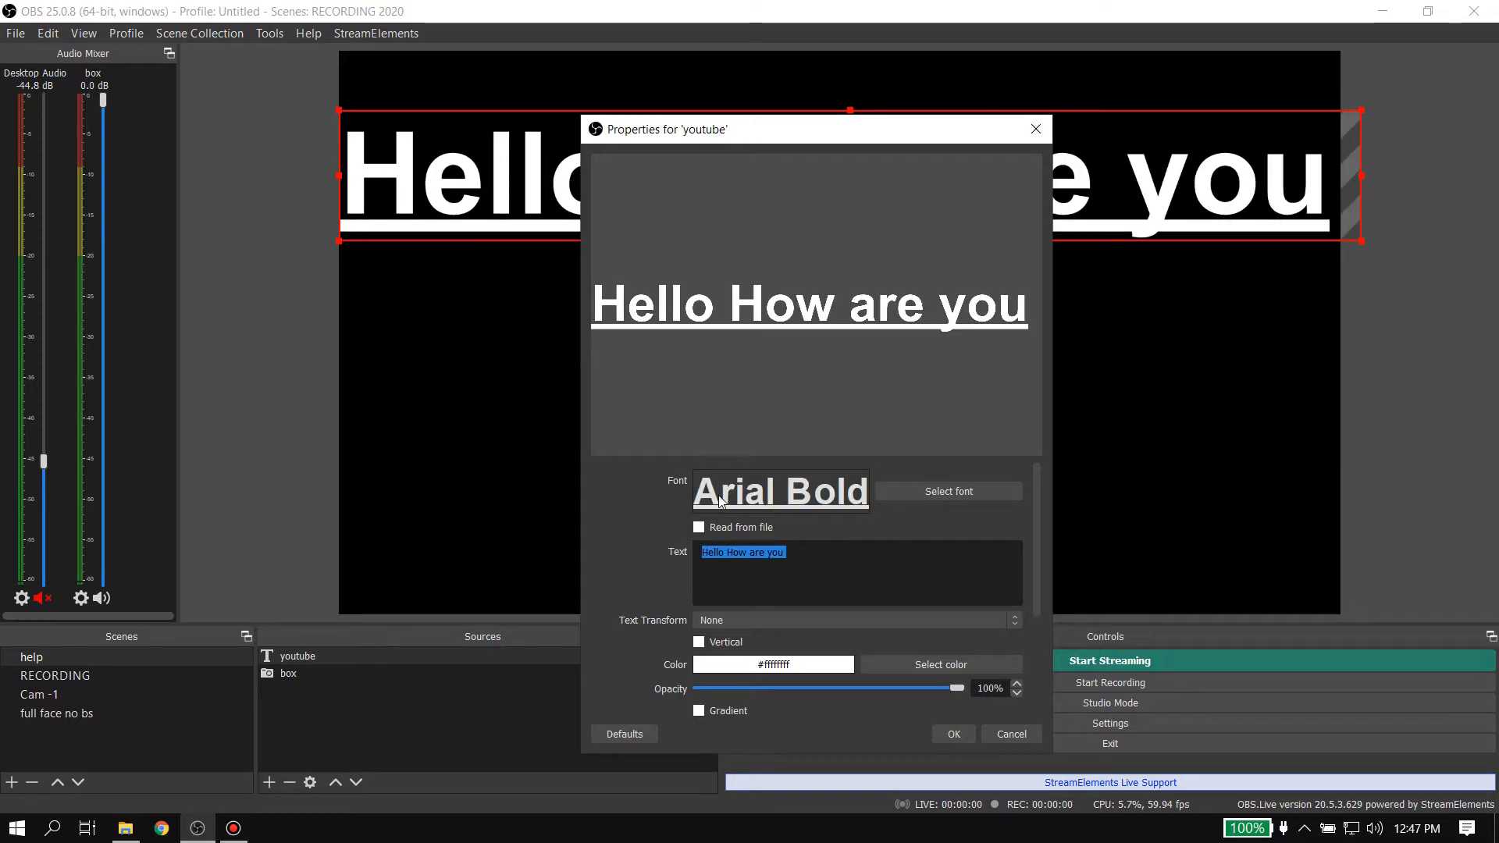
Remove the Underline effect from the text
left_click(904, 494)
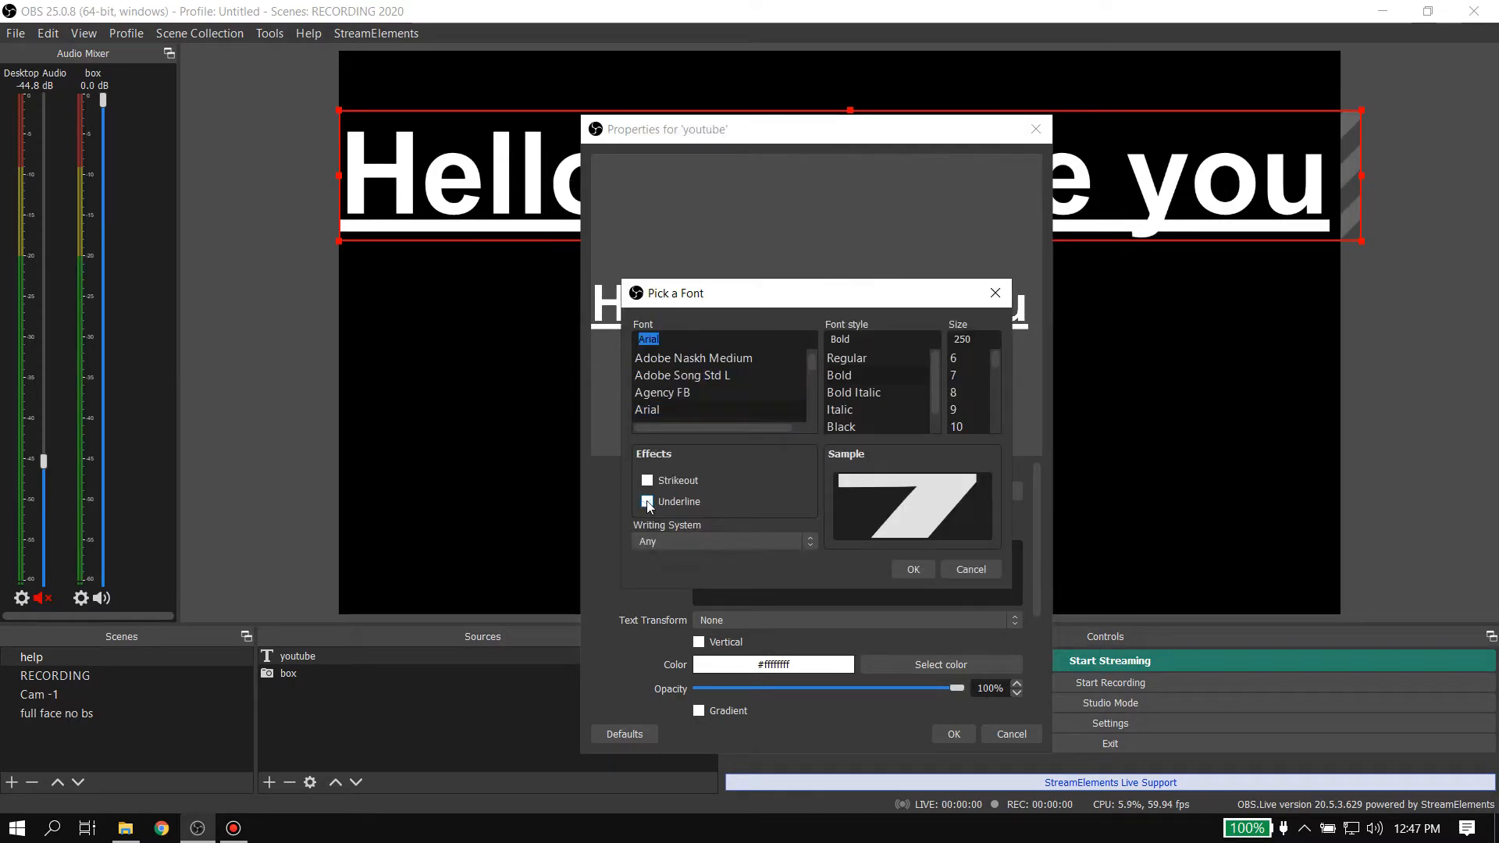
left_click(648, 501)
key("Return")
Set the text color to orange (#ff9123)
left_click(898, 526)
left_click(958, 325)
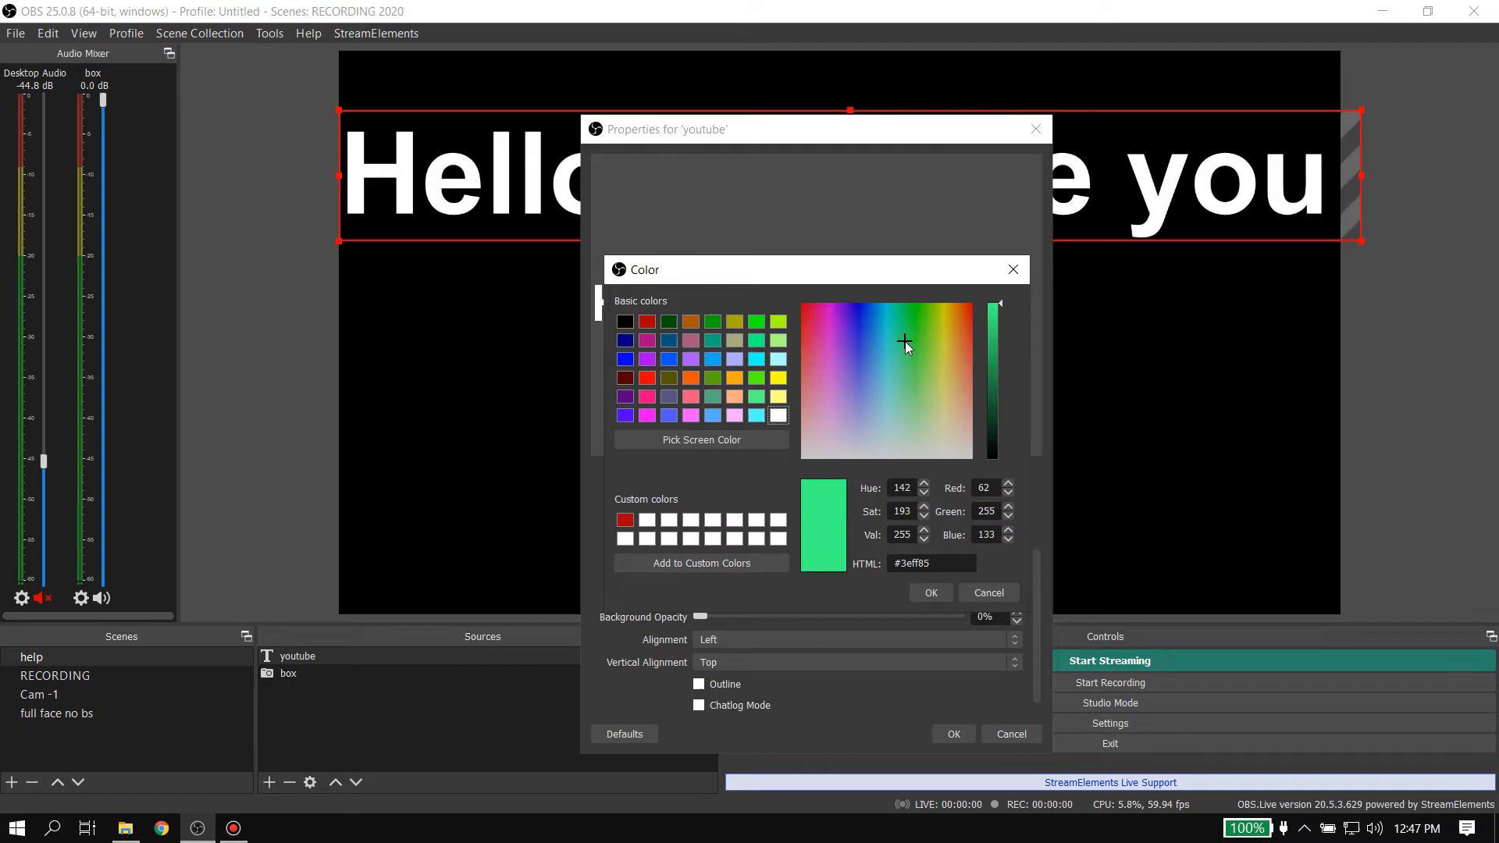
left_click(931, 593)
Set the text's background color to green (#25ba15)
left_click(986, 592)
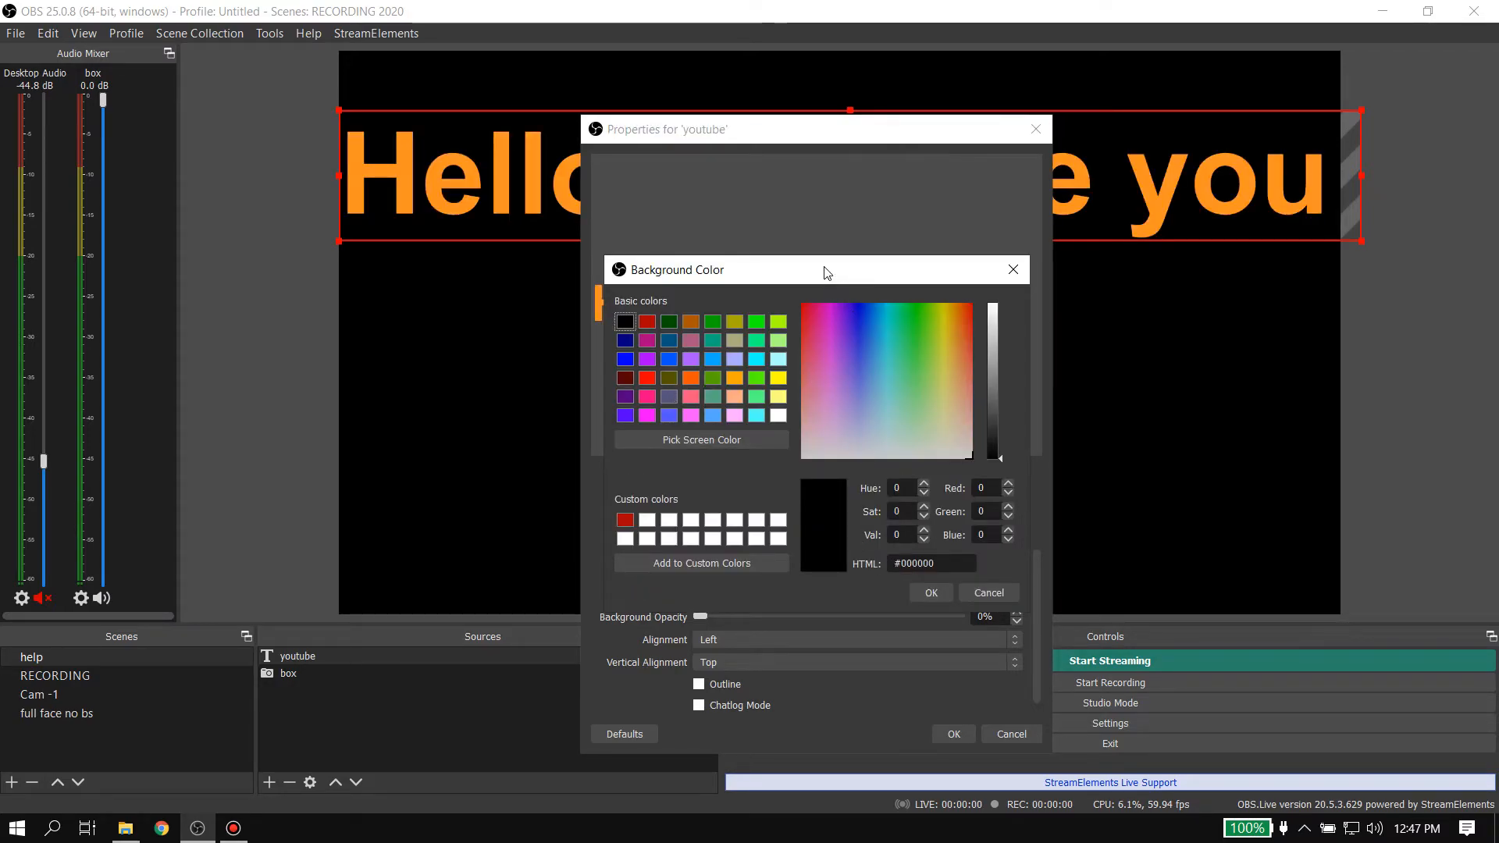
mouse_move(930, 326)
left_mouse_down()
mouse_move(915, 321)
mouse_move(952, 342)
left_mouse_up()
left_click(920, 322)
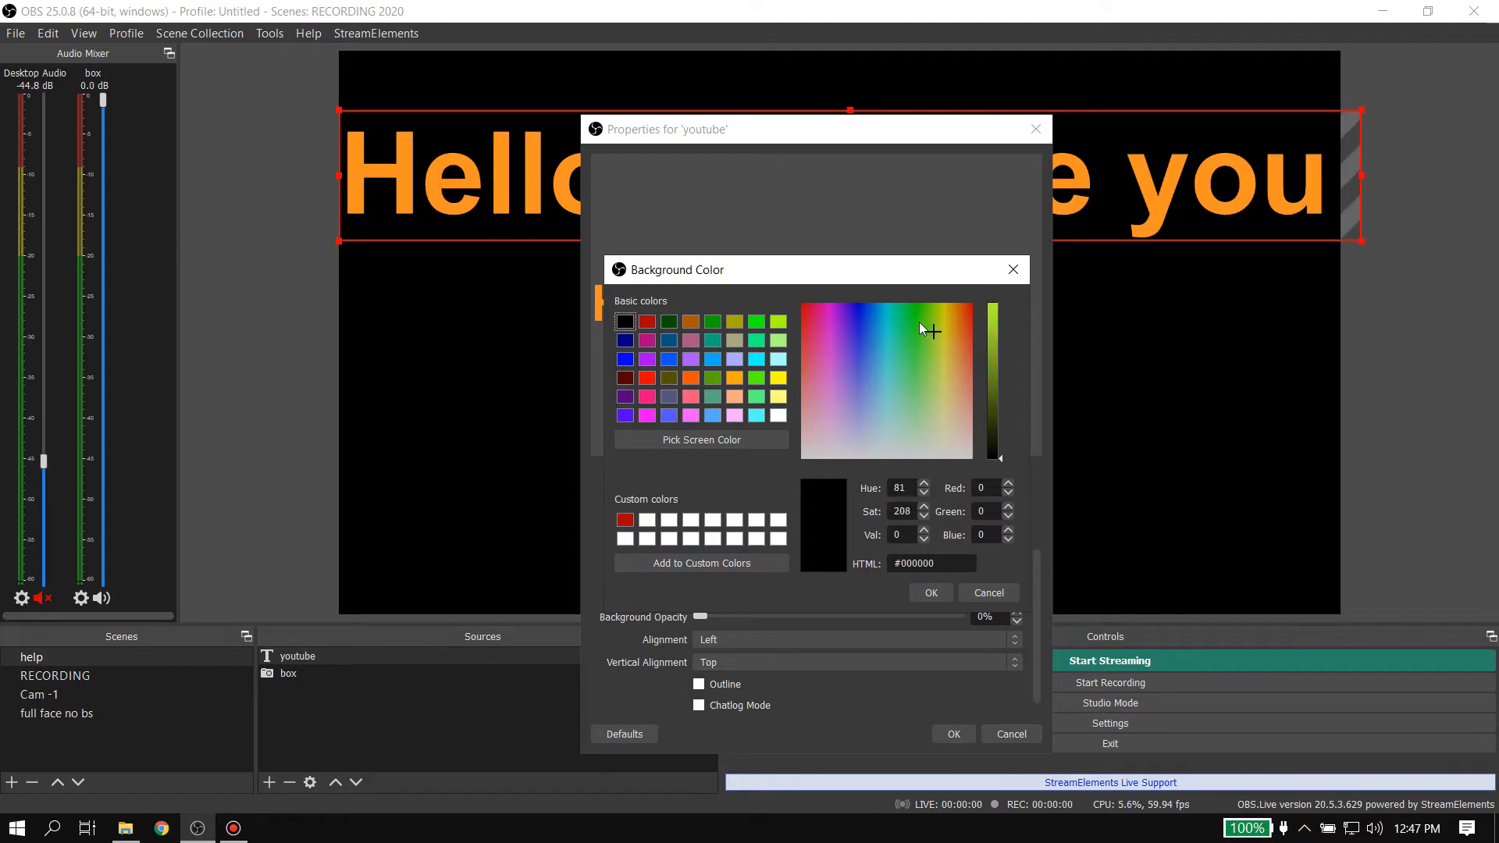
left_click_drag(1001, 455, 997, 346)
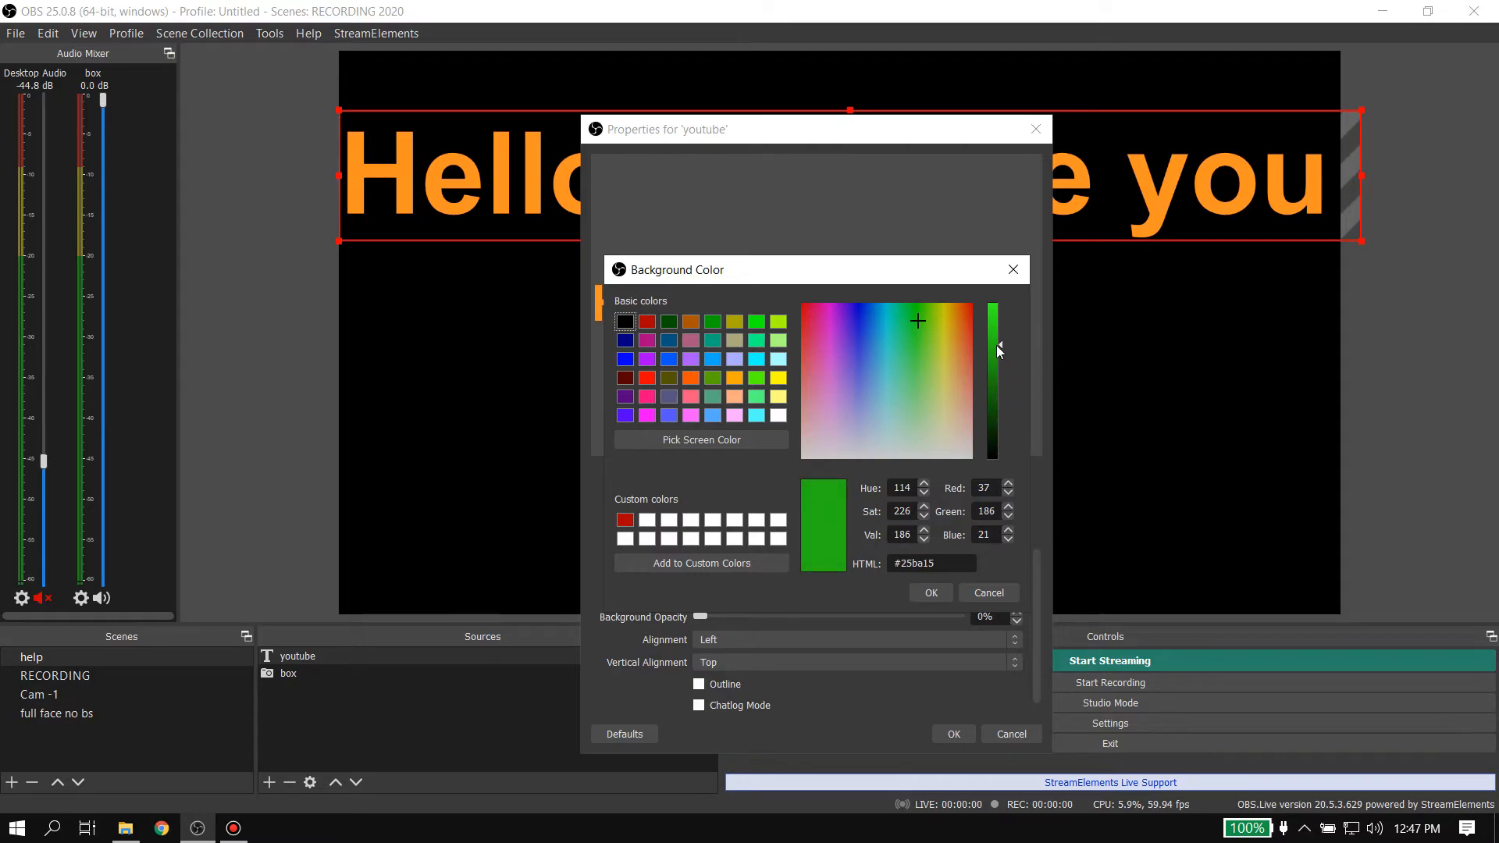
left_click(918, 591)
View the available alignment options for the text without changing the selection
scroll(648, 617, "down", 1)
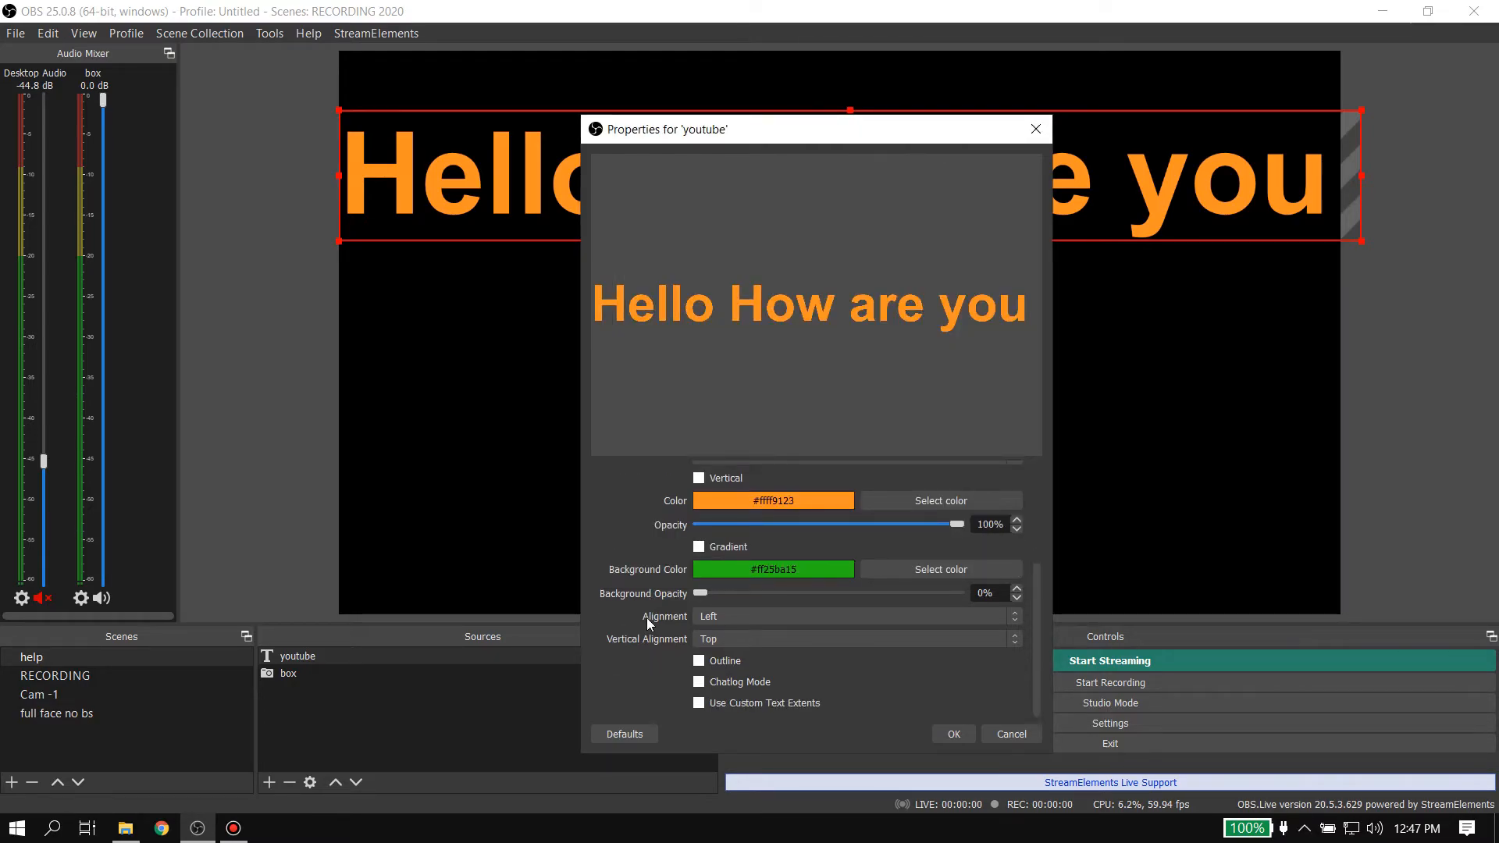
left_click(724, 616)
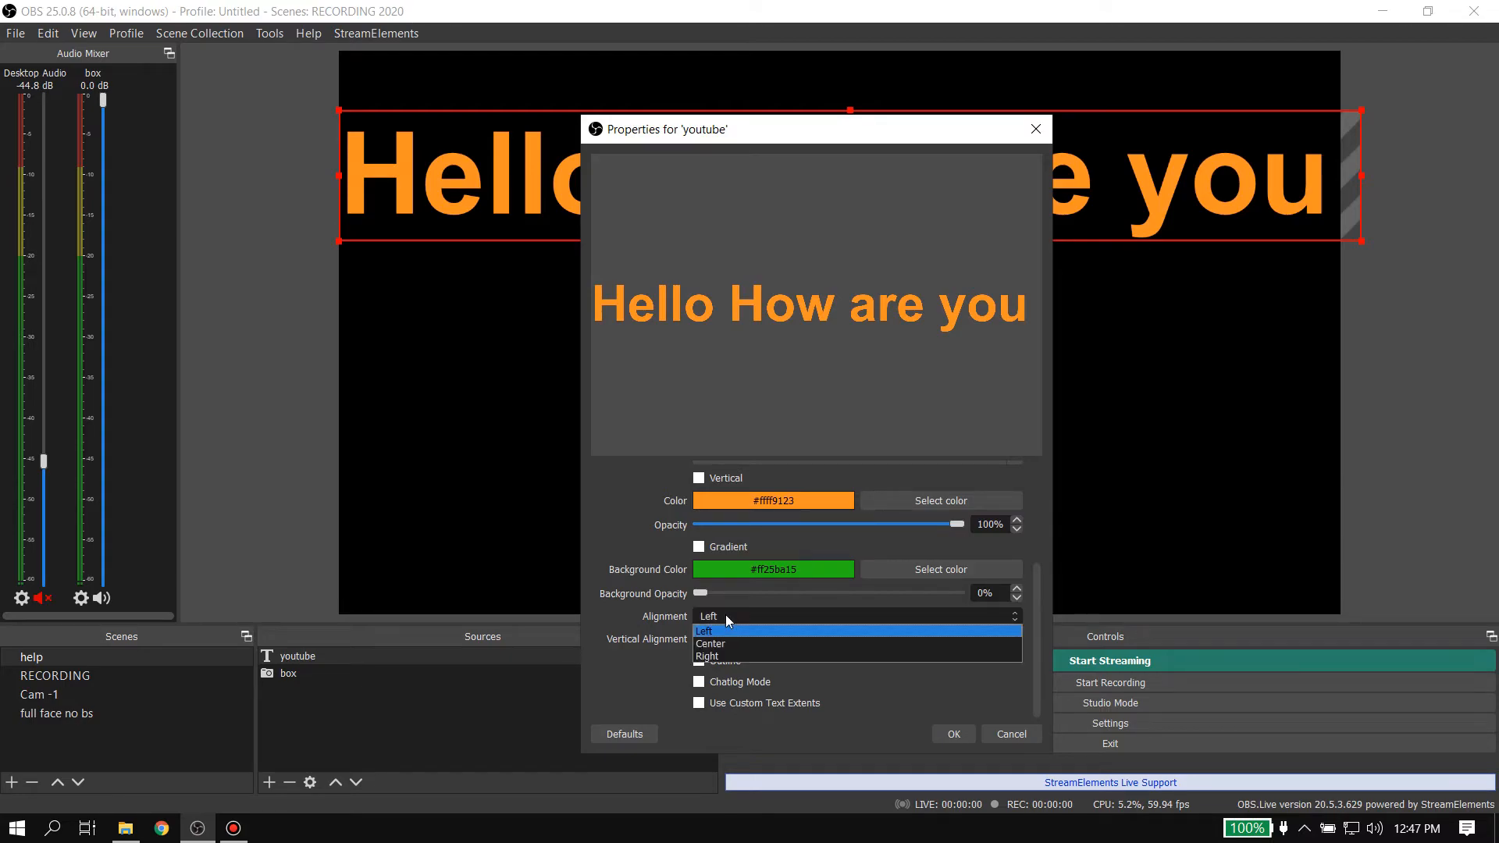
left_click(616, 603)
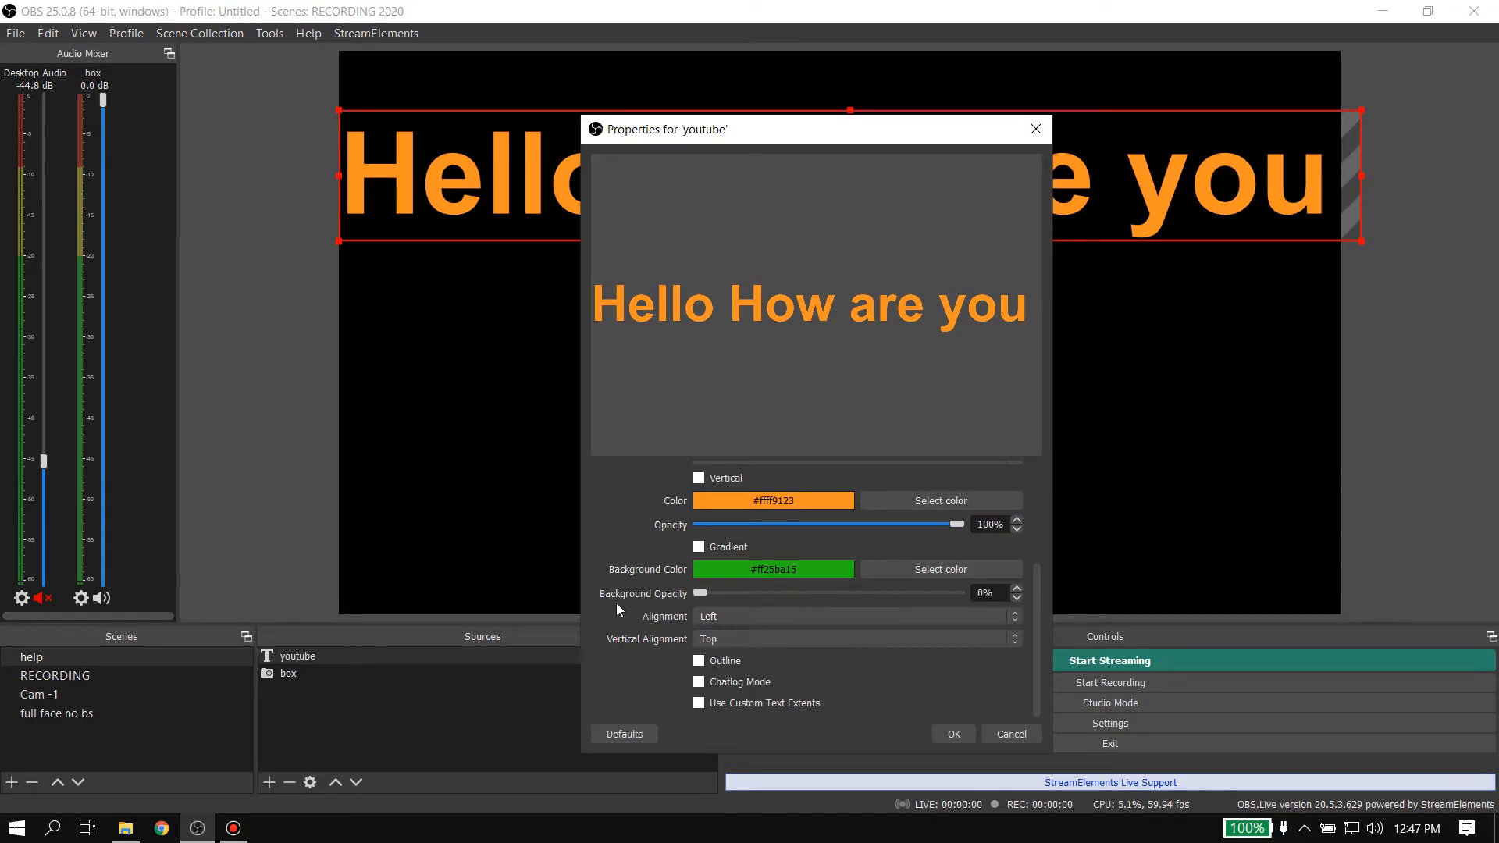
View the available vertical alignment options for the text without changing the selection
left_click(719, 644)
left_click(727, 639)
left_click(736, 639)
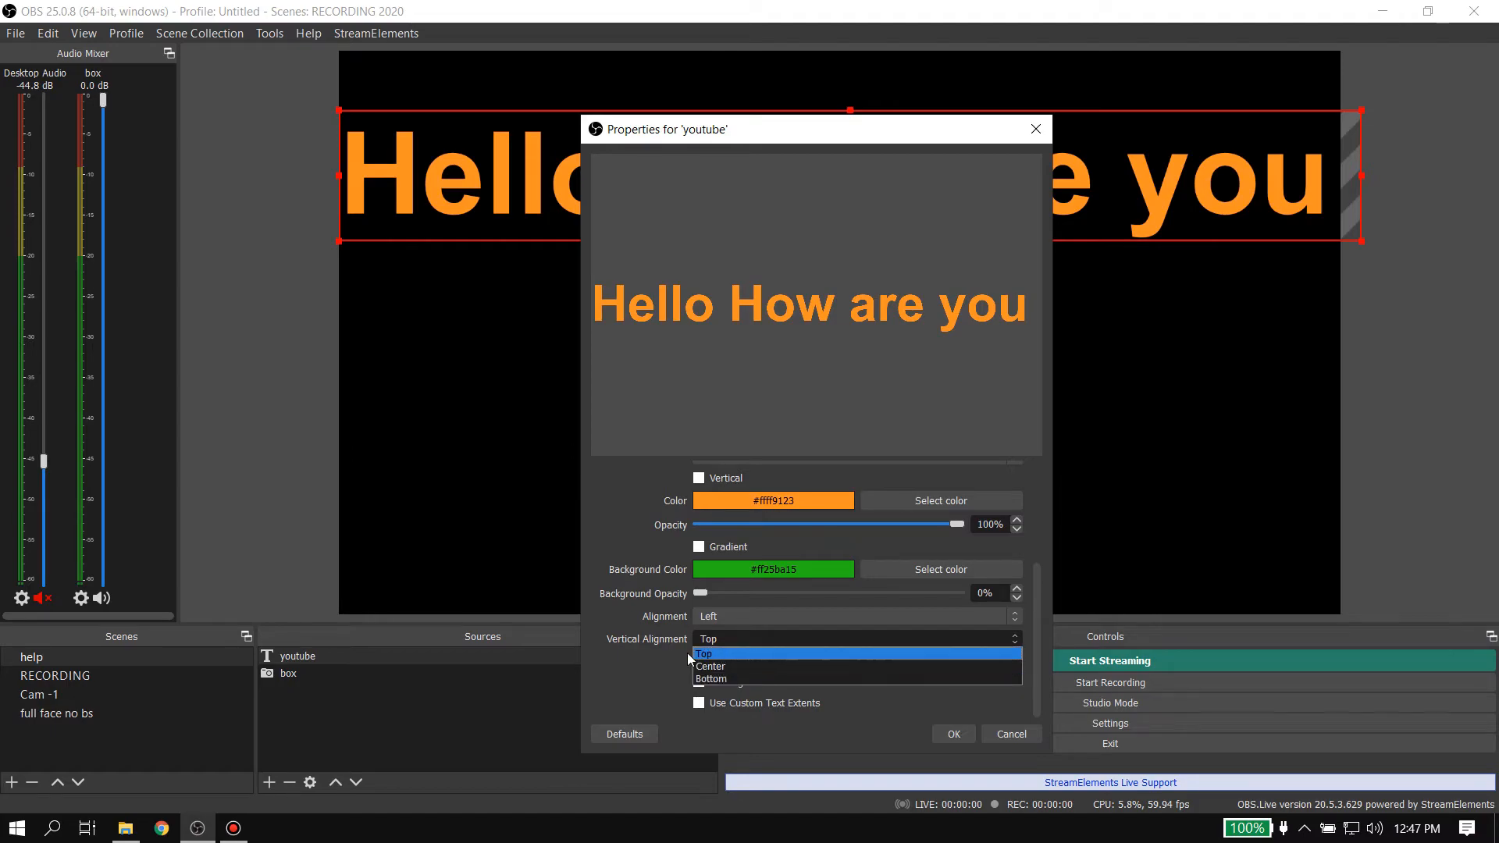
left_click(660, 633)
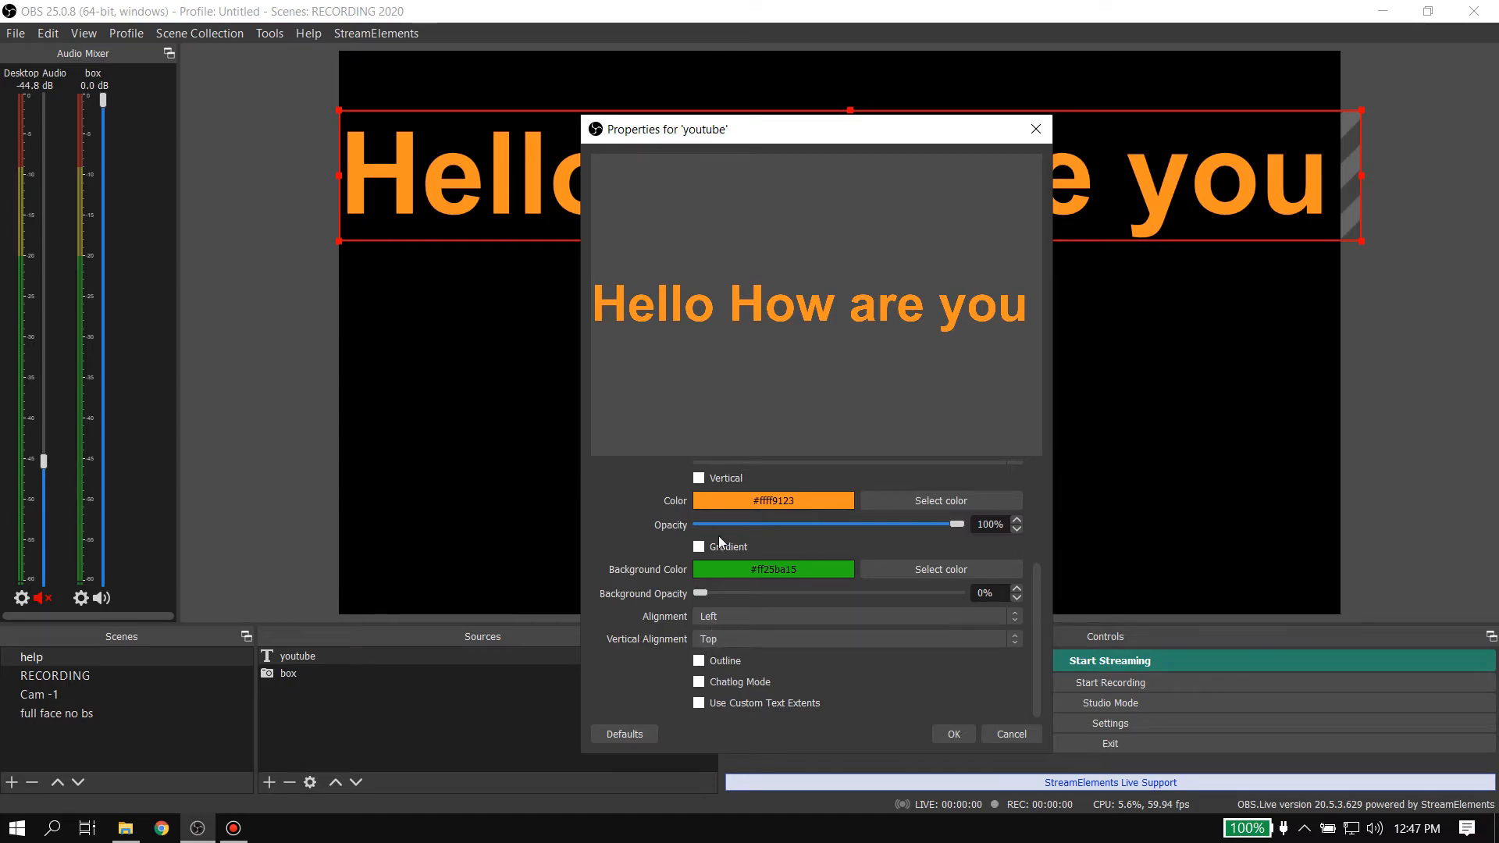
Try a gradient on the text with its direction set to 360.00, and turn the gradient off again
left_click(699, 546)
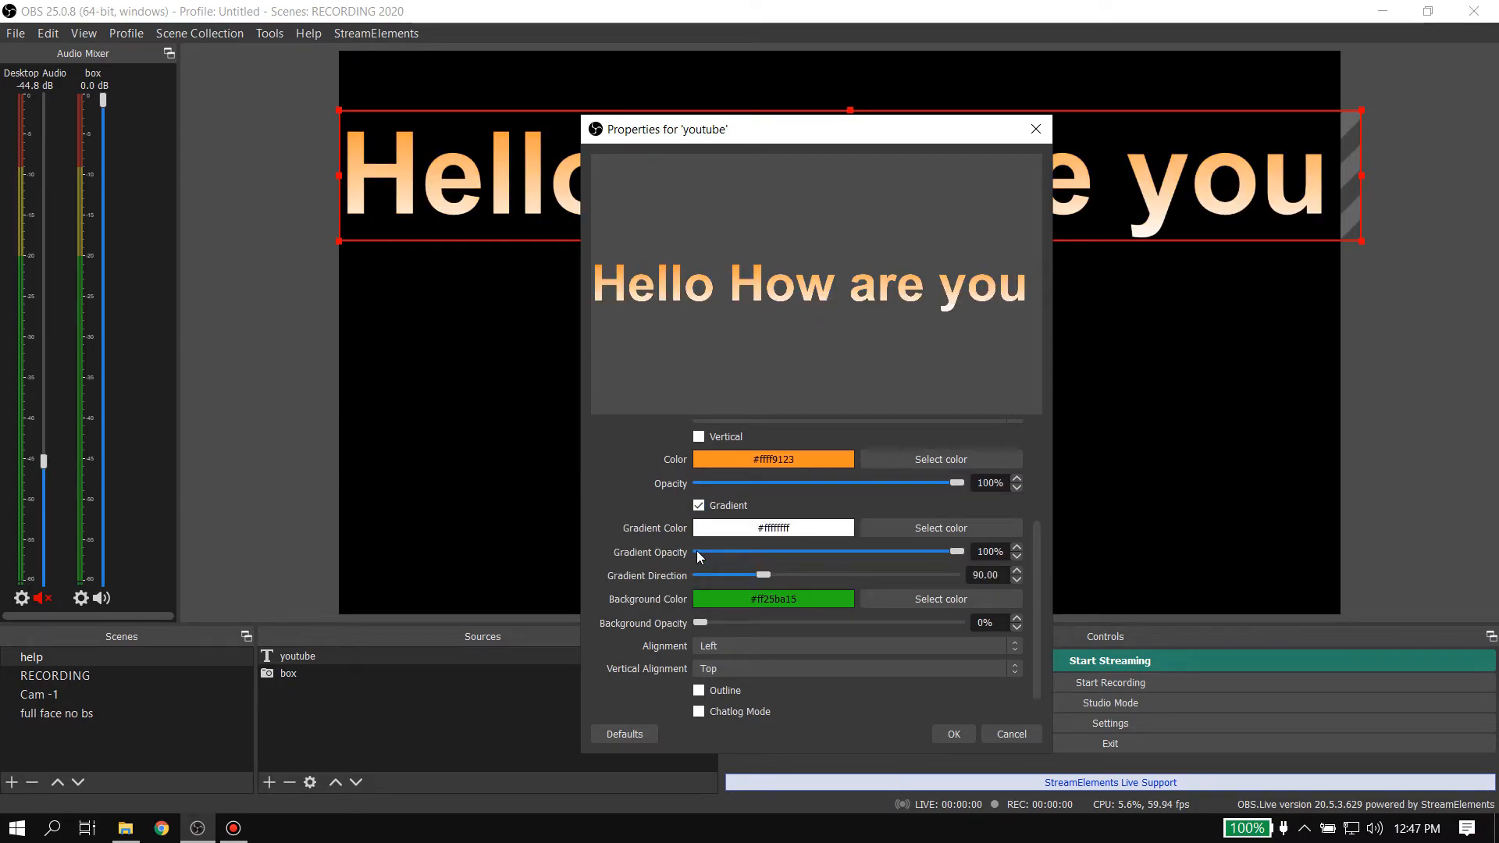
left_click_drag(822, 132, 835, 310)
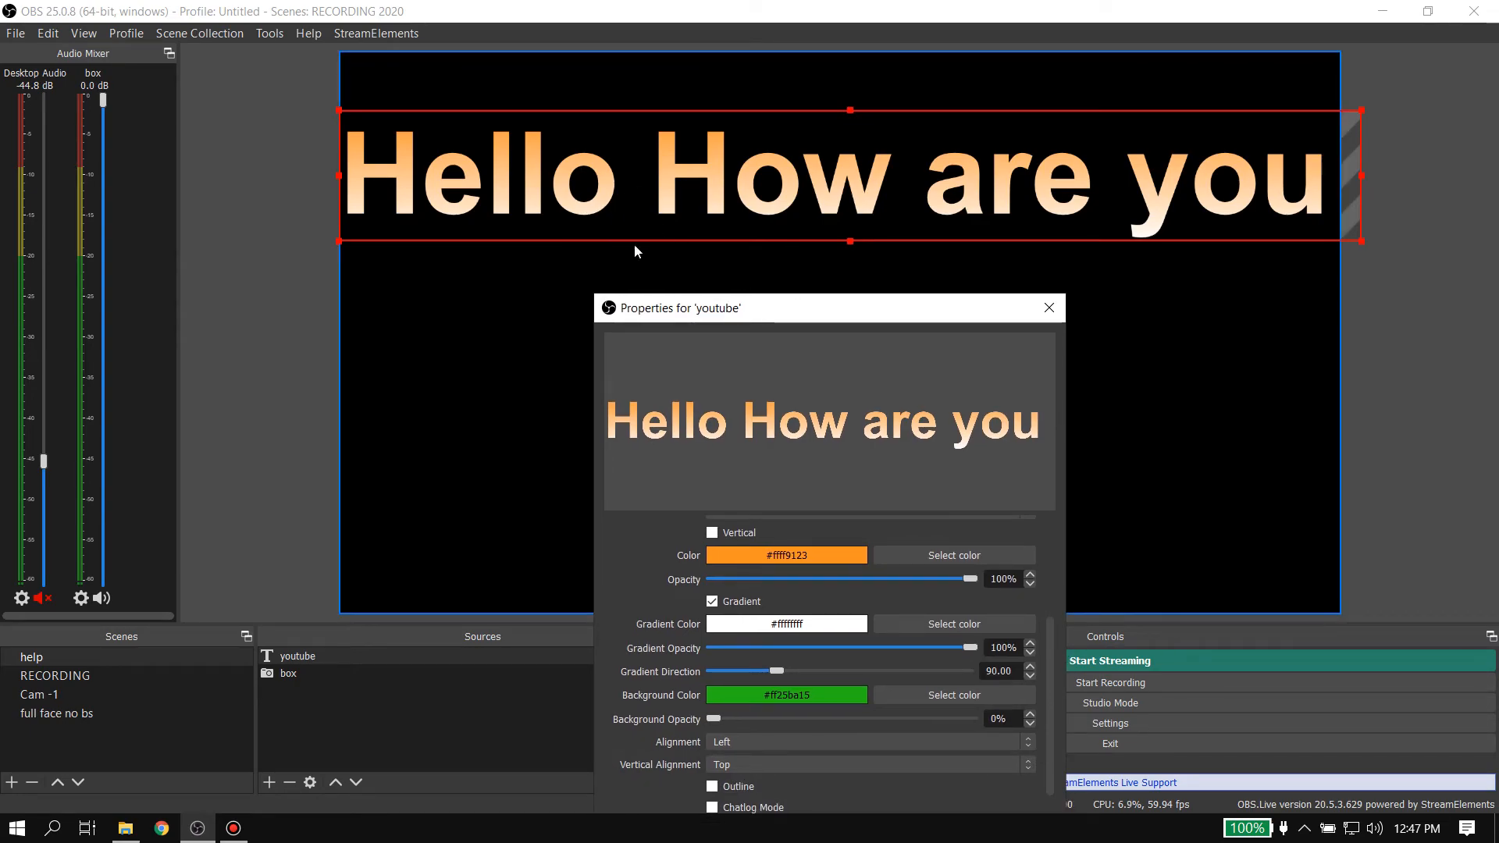
left_click_drag(843, 309, 843, 214)
left_click_drag(780, 578, 858, 579)
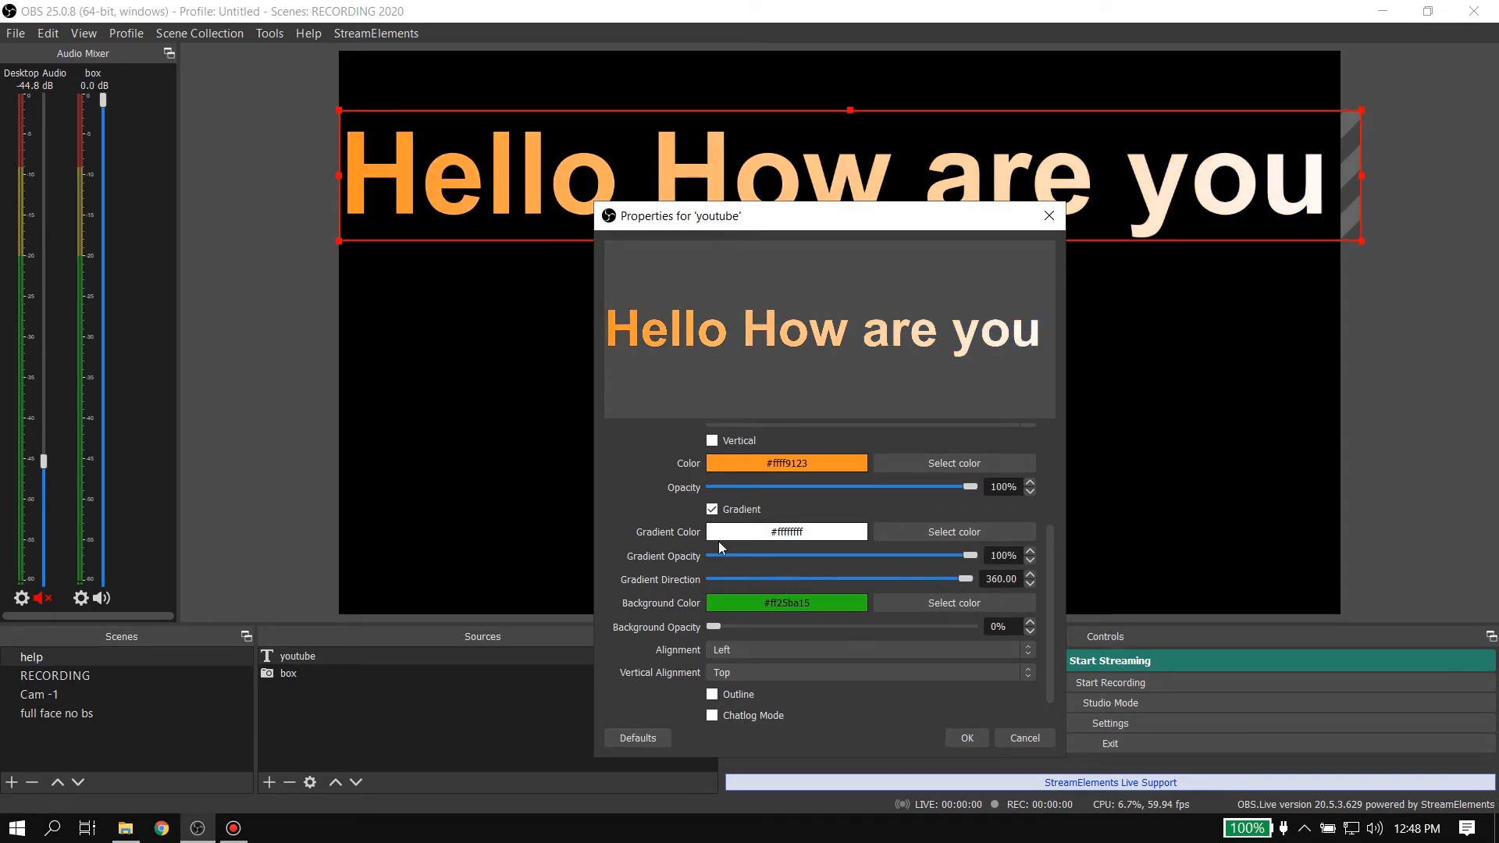
left_click(711, 509)
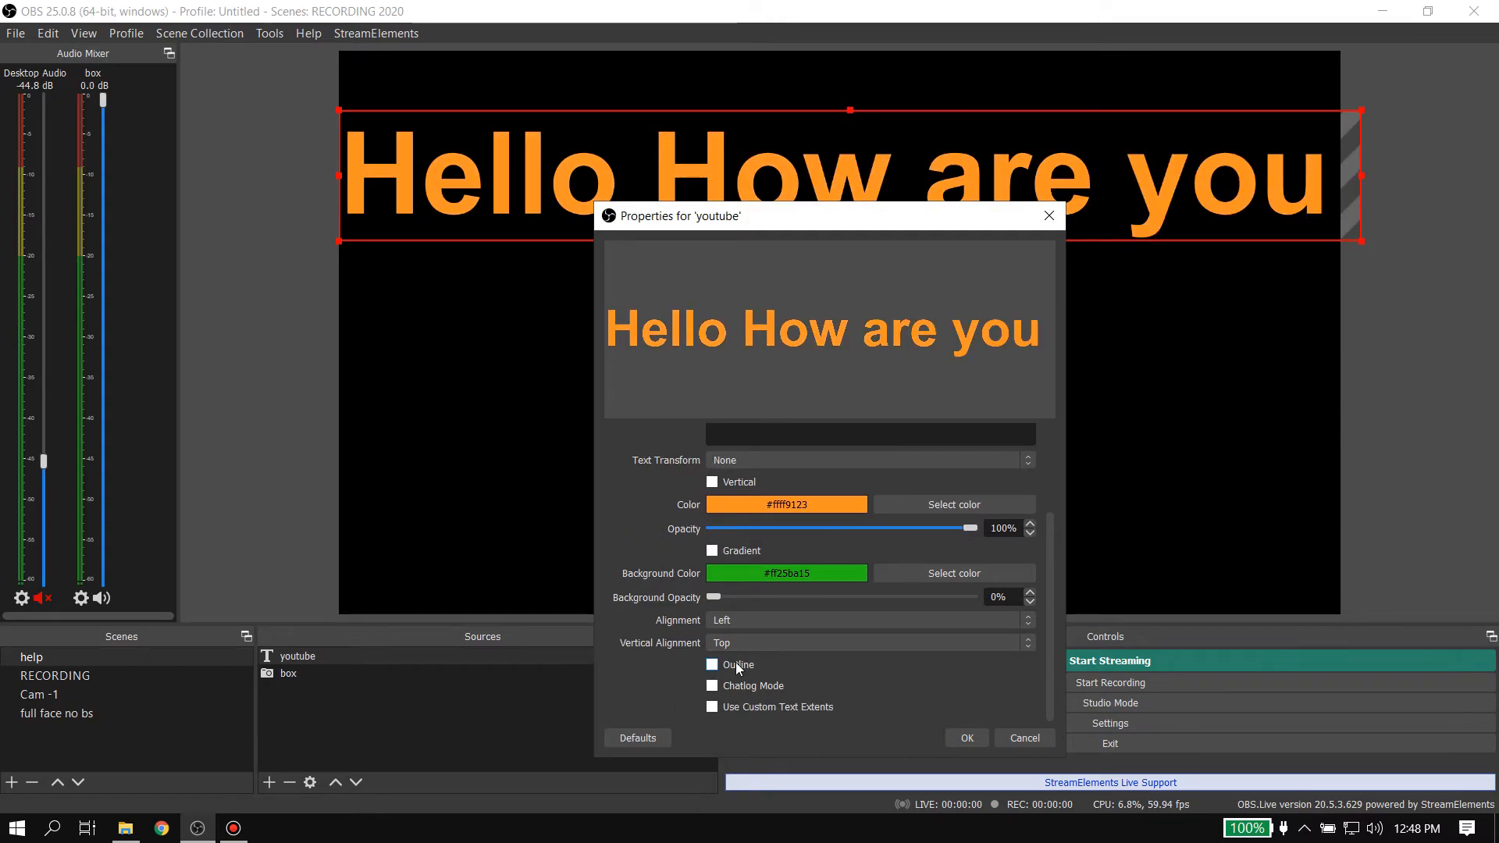
Add an outline to the text, with white (#ffffff) as its color and an outline size of 20
left_click(712, 665)
scroll(652, 639, "down", 2)
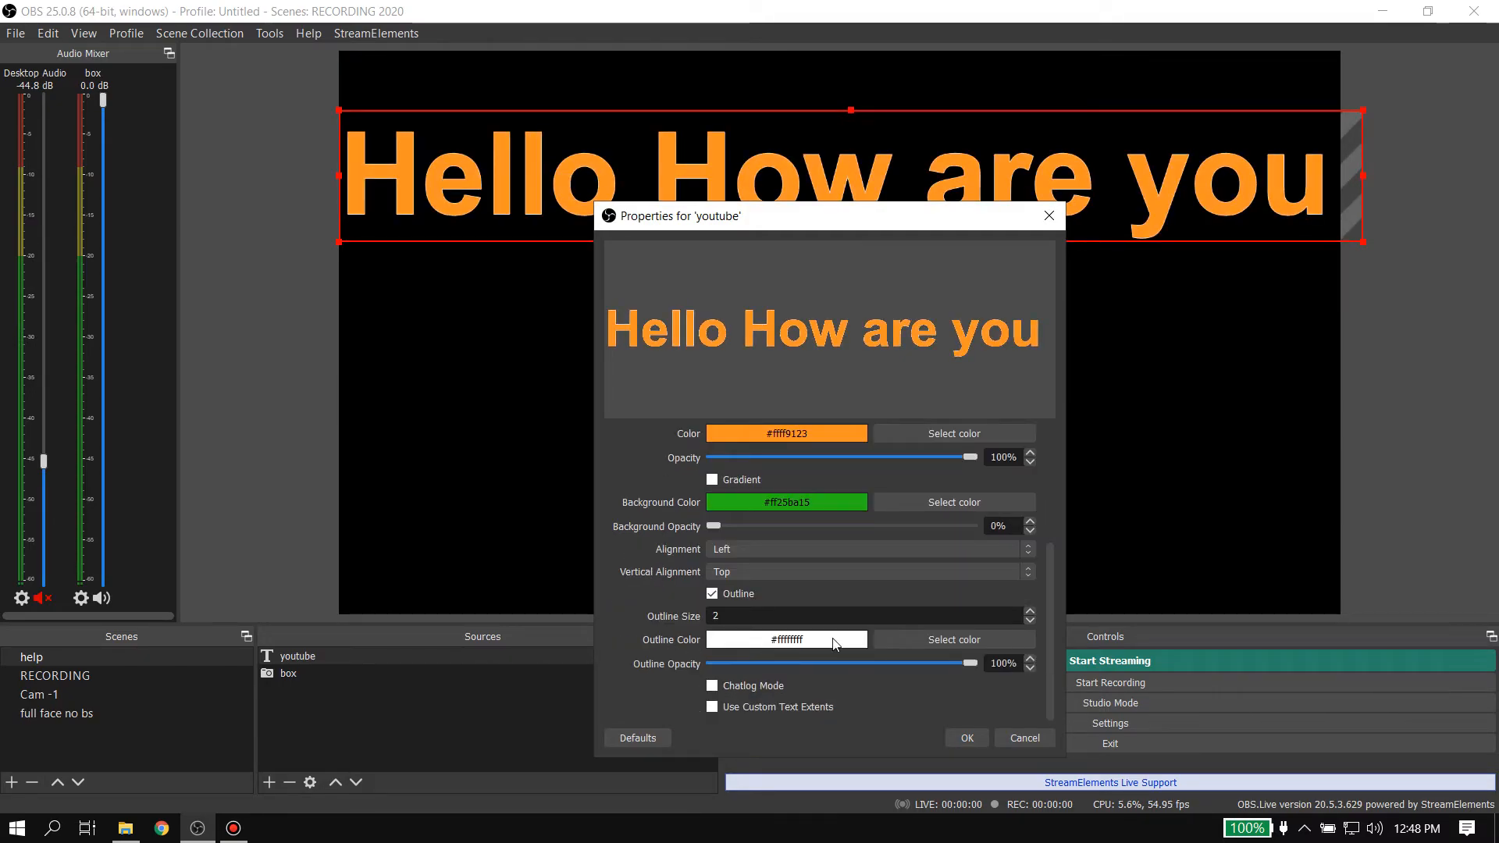
left_click(938, 639)
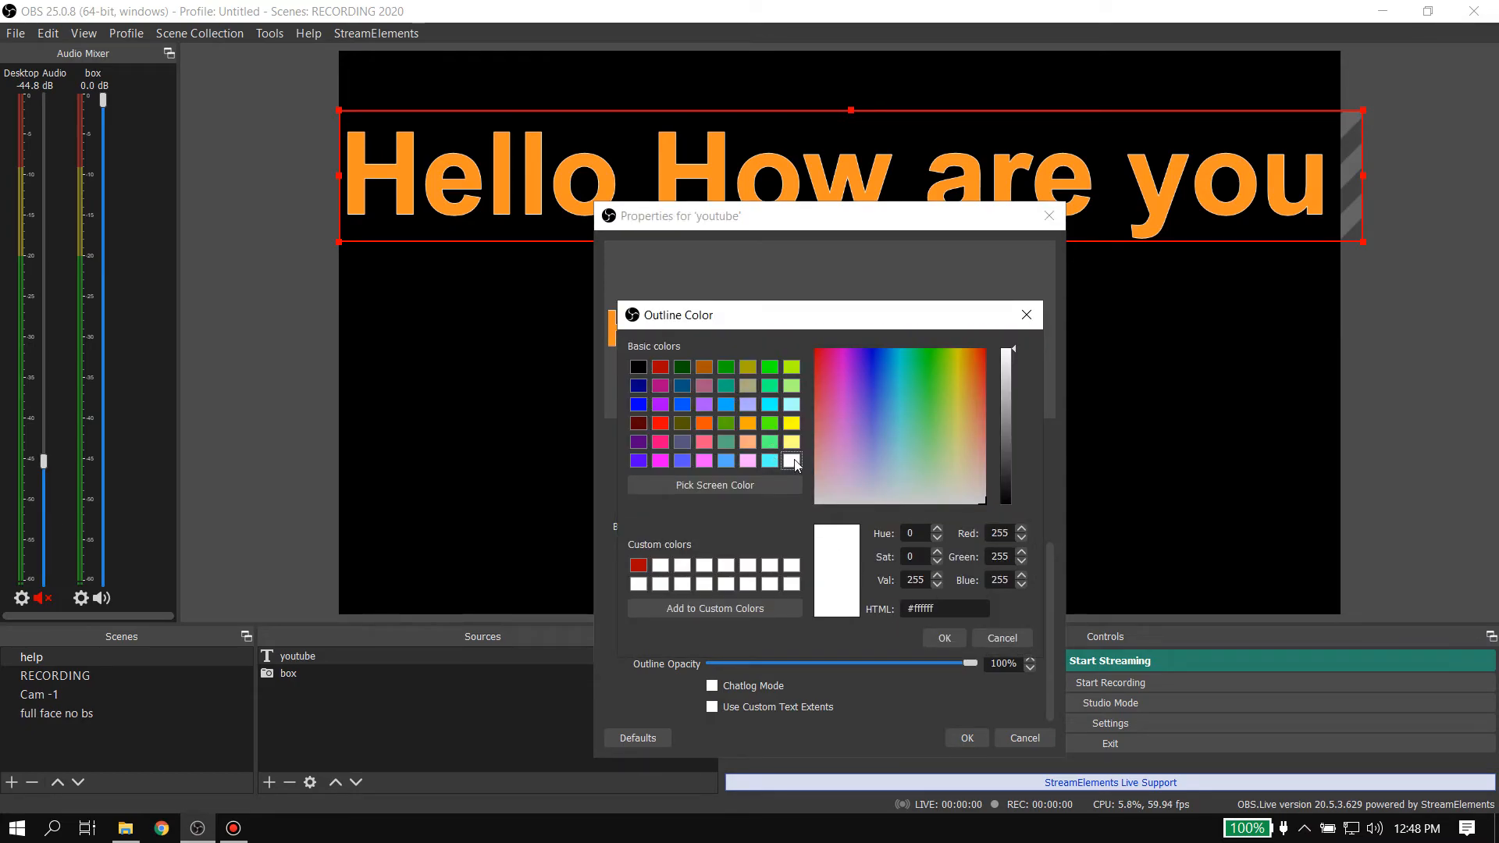
left_click(944, 637)
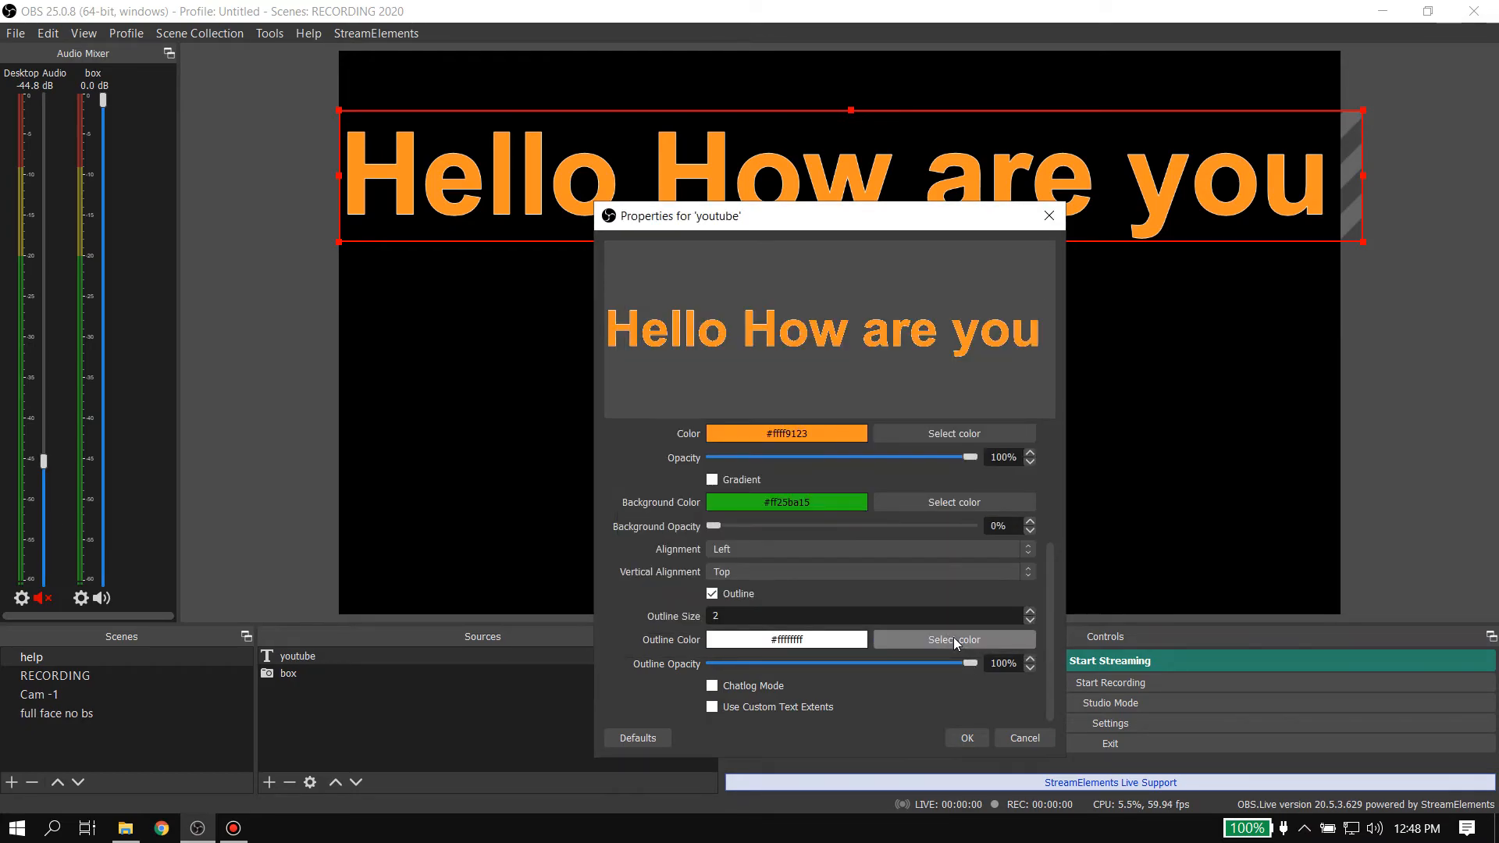
left_click(1030, 613)
left_click_drag(1030, 612, 1028, 610)
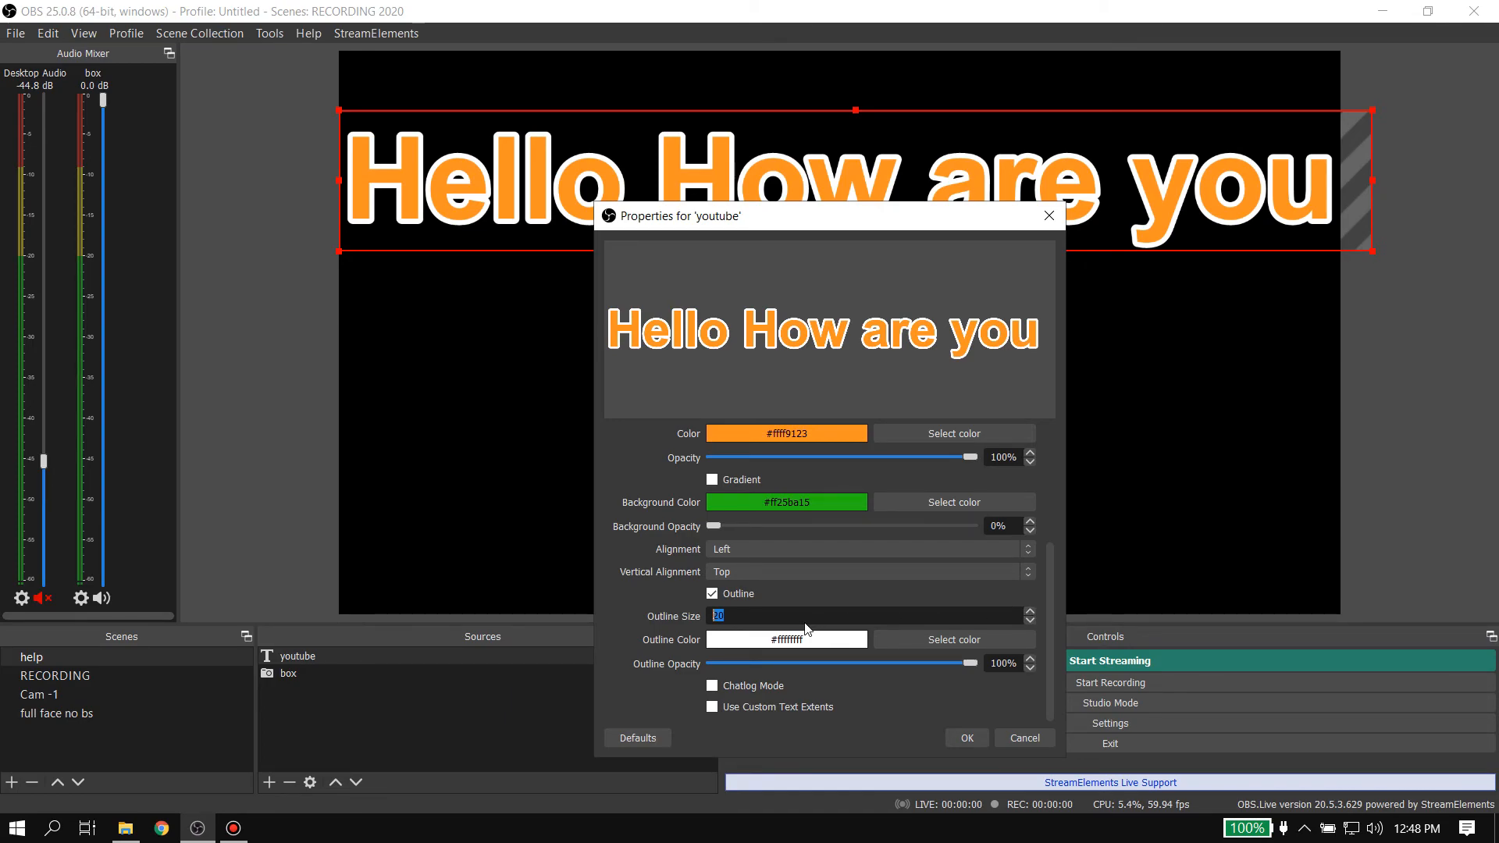
Try the custom text extents option on the text source and switch it back off
left_click(712, 707)
left_click(712, 643)
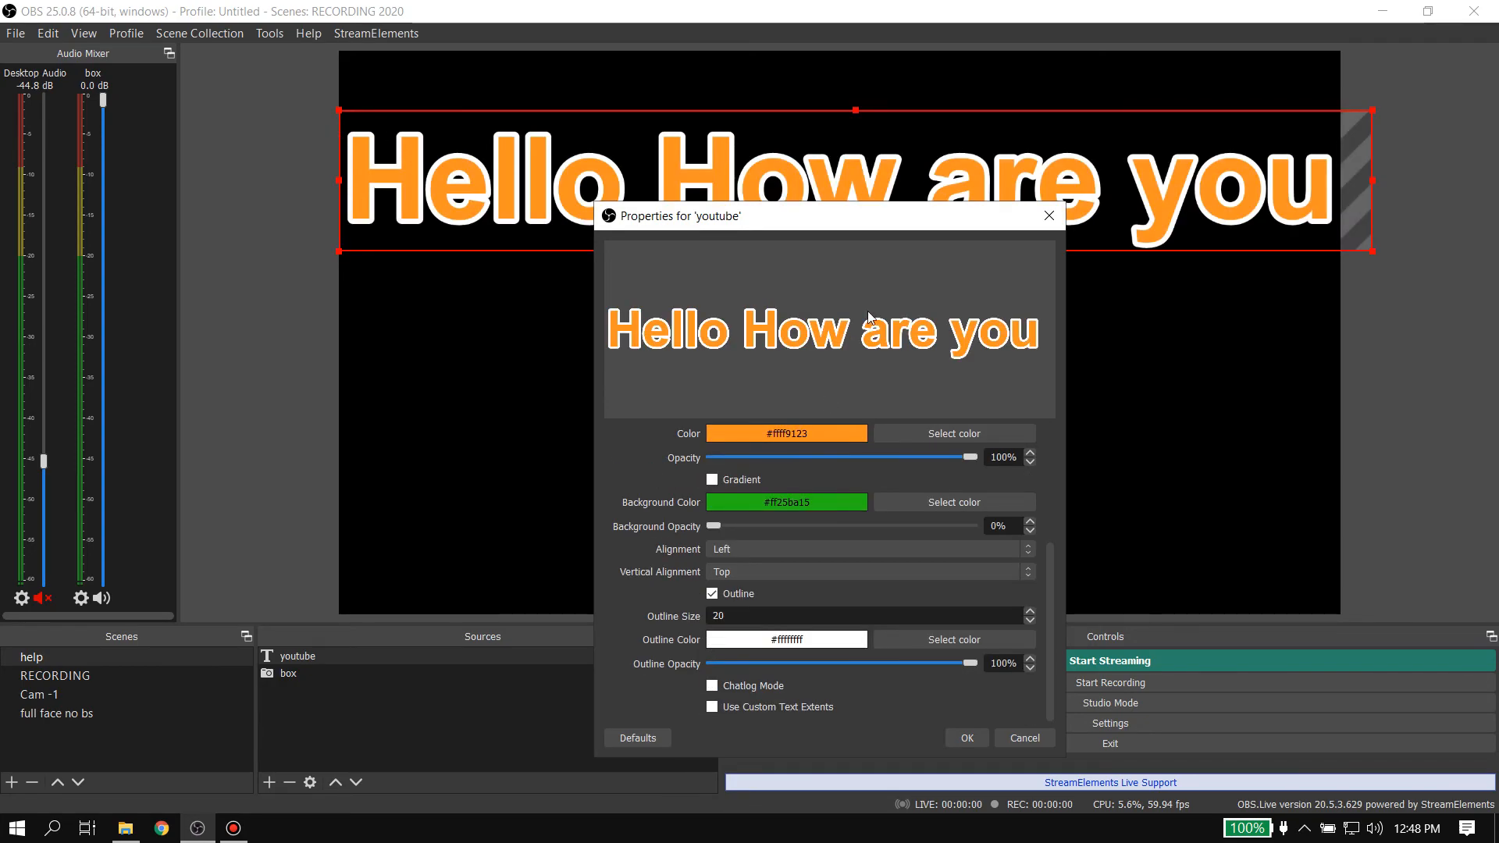